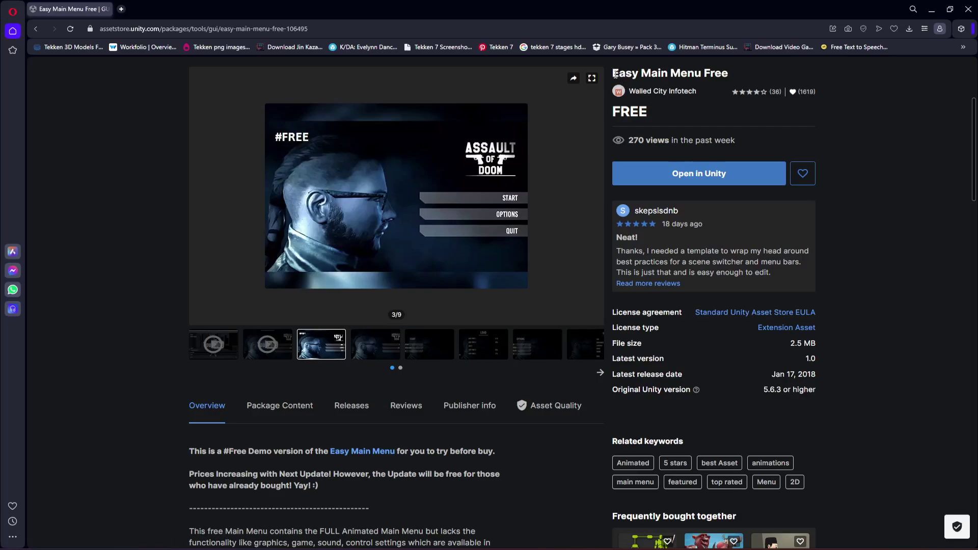
Highlight and then deselect the Easy Main Menu Free title on its store page
{"action": "left_click_drag", "start_coordinate": [614, 74], "coordinate": [740, 83]}
{"action": "left_click", "coordinate": [747, 122]}
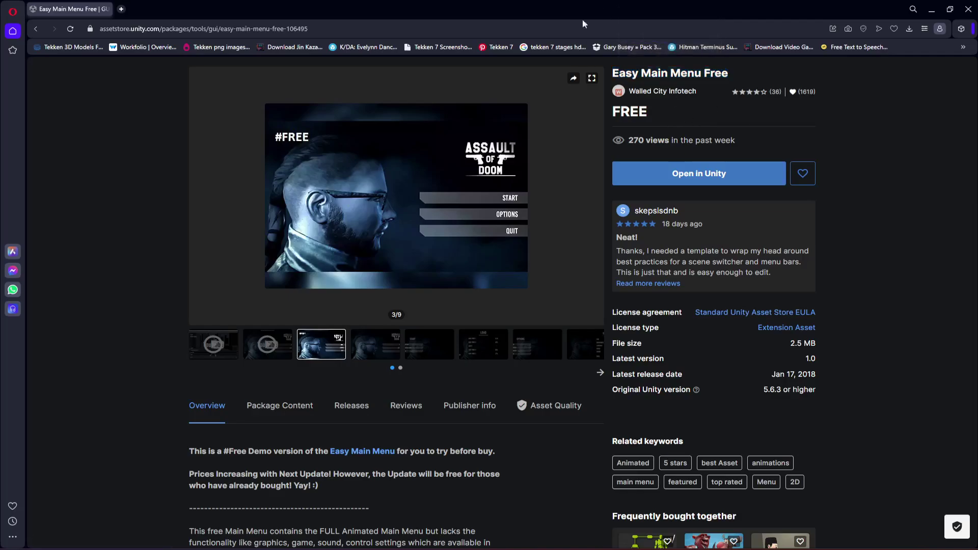
Send Easy Main Menu Free to Unity, import all its files, and close Package Manager
{"action": "left_click", "coordinate": [679, 183]}
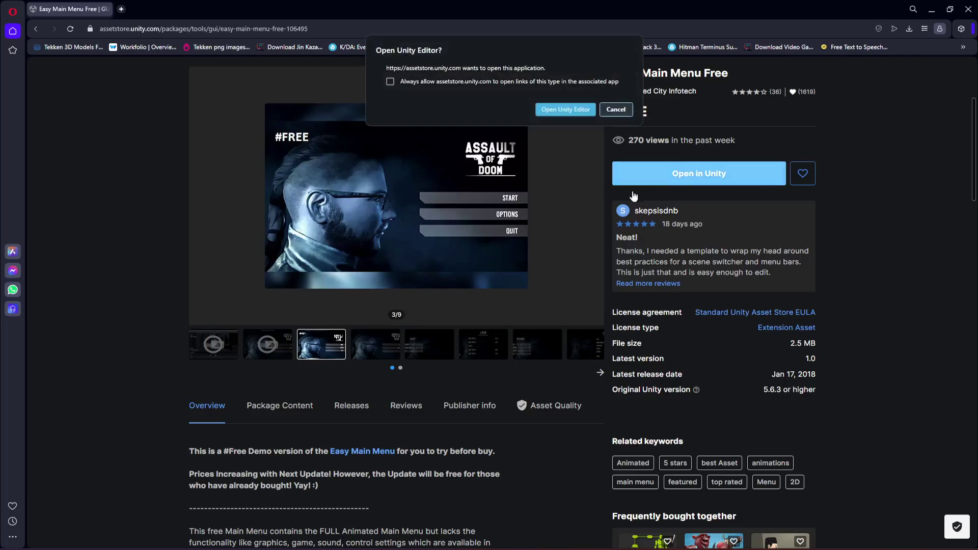
{"action": "left_click", "coordinate": [565, 110]}
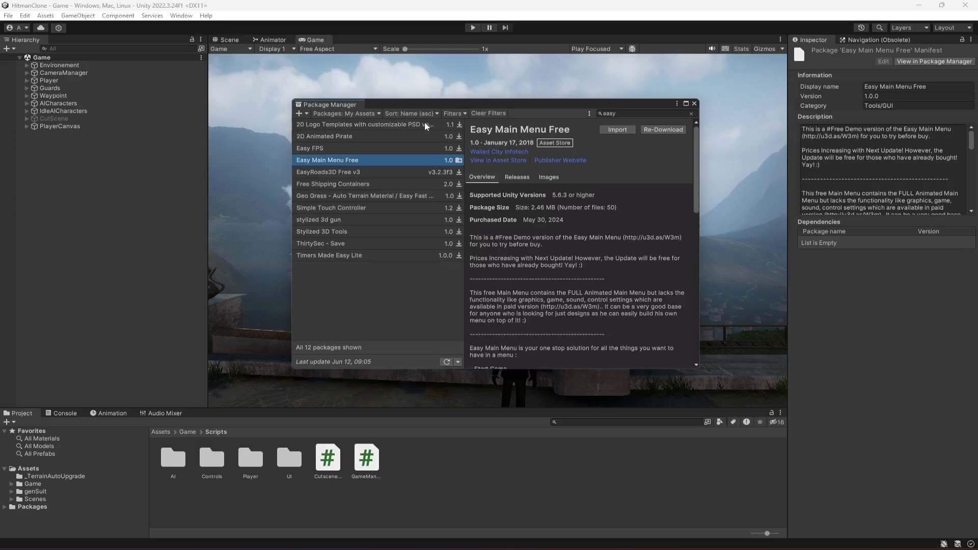
{"action": "left_click", "coordinate": [622, 131]}
{"action": "scroll", "coordinate": [549, 308], "scroll_direction": "down", "scroll_amount": 3}
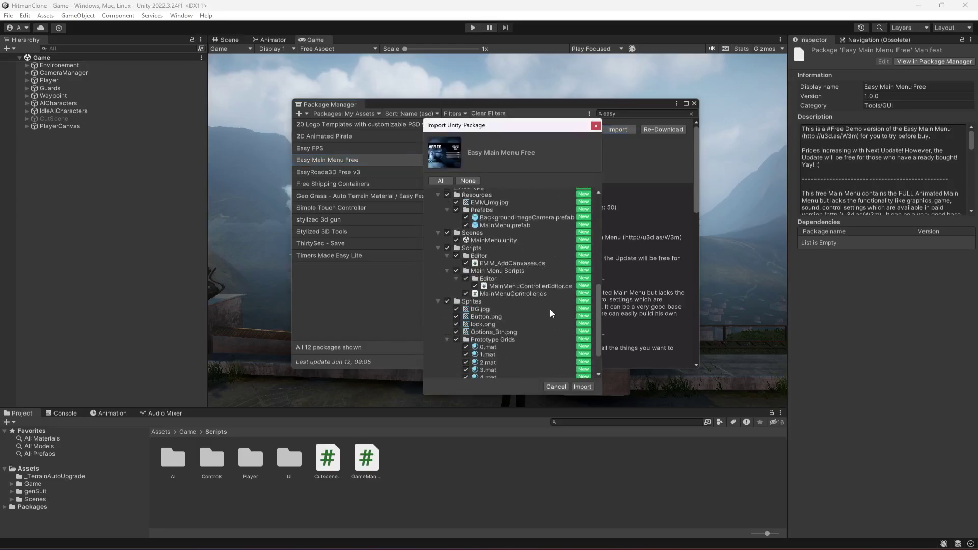
{"action": "scroll", "coordinate": [550, 308], "scroll_direction": "up", "scroll_amount": 3}
{"action": "left_click", "coordinate": [582, 387]}
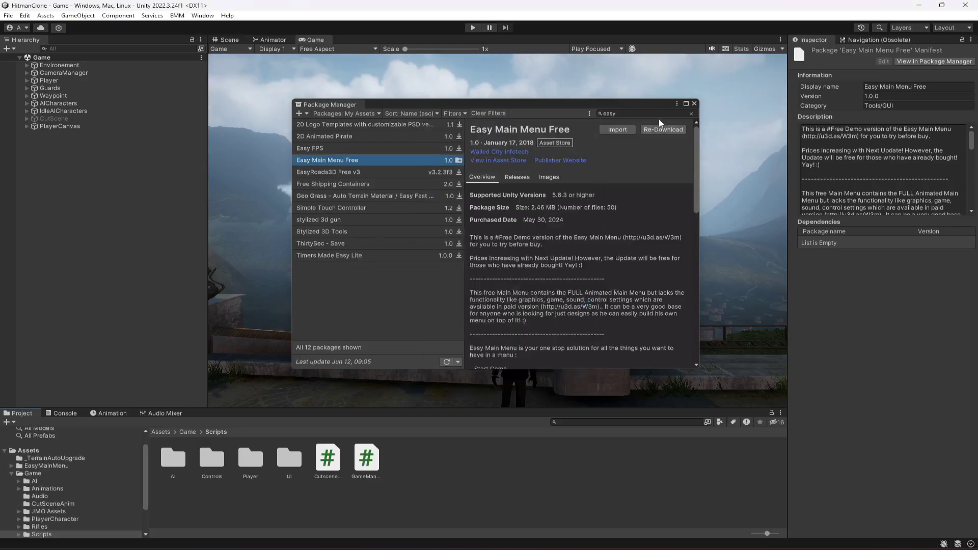
{"action": "left_click", "coordinate": [694, 103]}
{"action": "left_click", "coordinate": [12, 473]}
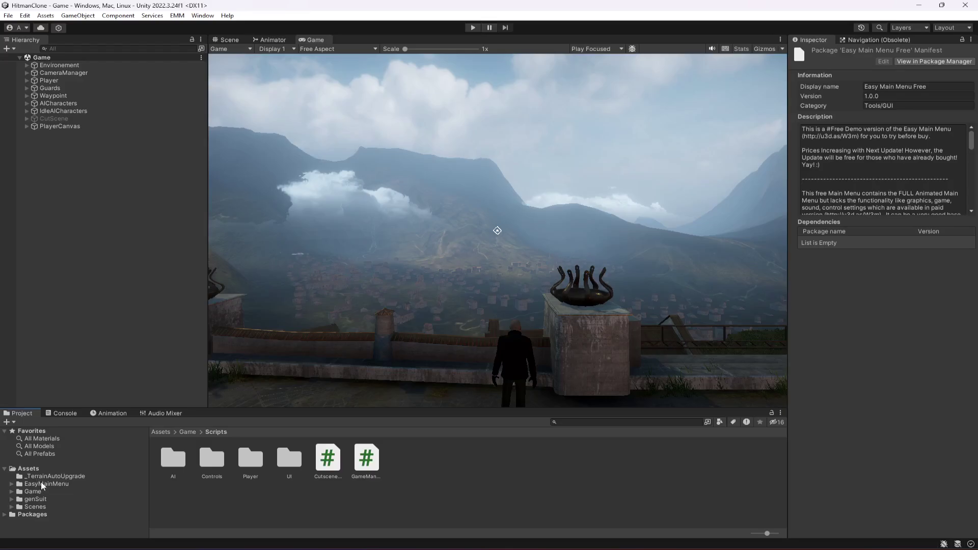
Open the MainMenu scene from EasyMainMenu/Scenes
{"action": "left_click", "coordinate": [42, 483]}
{"action": "double_click", "coordinate": [288, 458]}
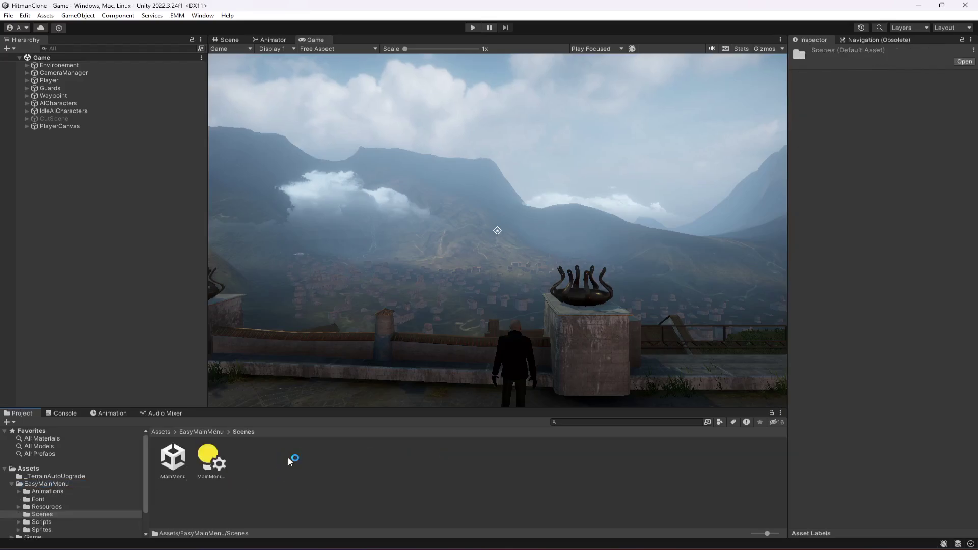
{"action": "double_click", "coordinate": [173, 458]}
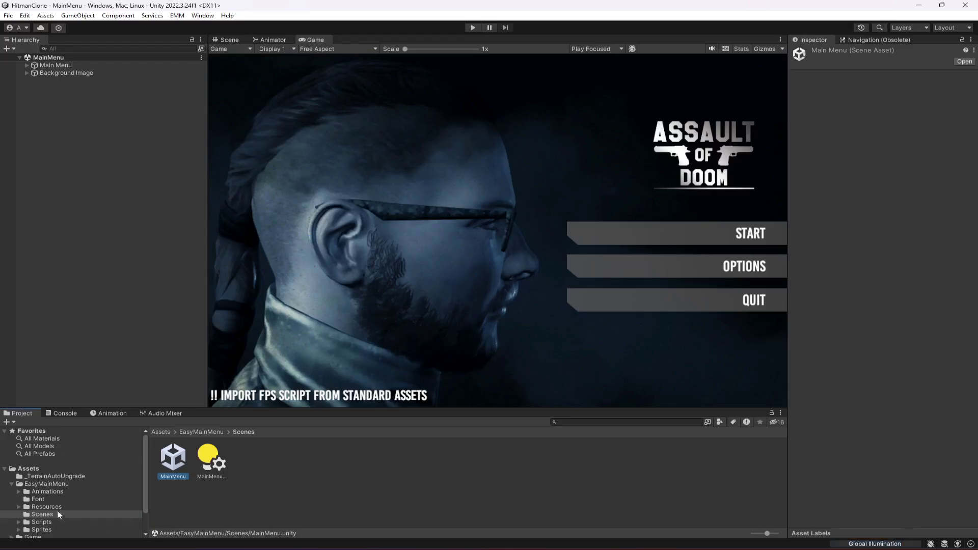
Move the MainMenu scene into the project's Assets/Scenes folder
{"action": "left_click", "coordinate": [11, 484]}
{"action": "left_click", "coordinate": [35, 507]}
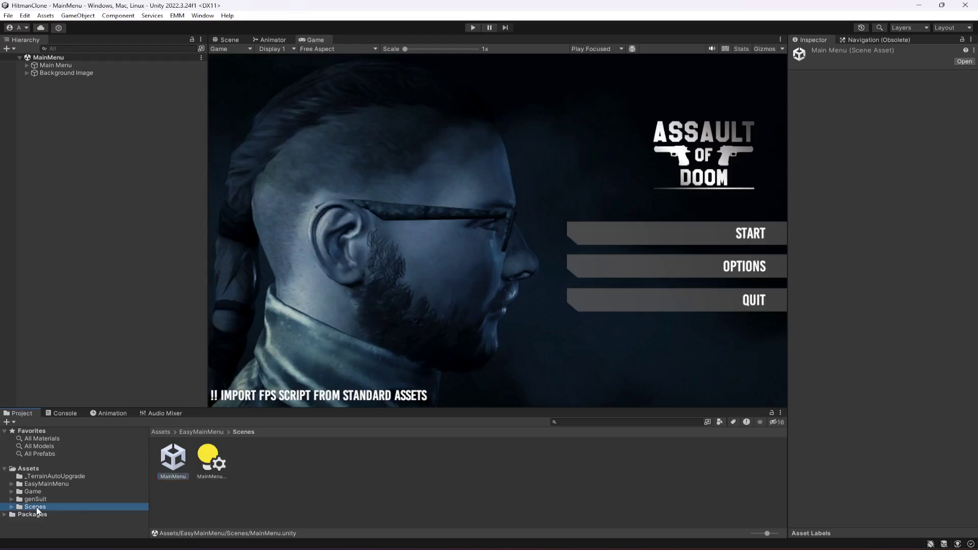
{"action": "left_click", "coordinate": [43, 484]}
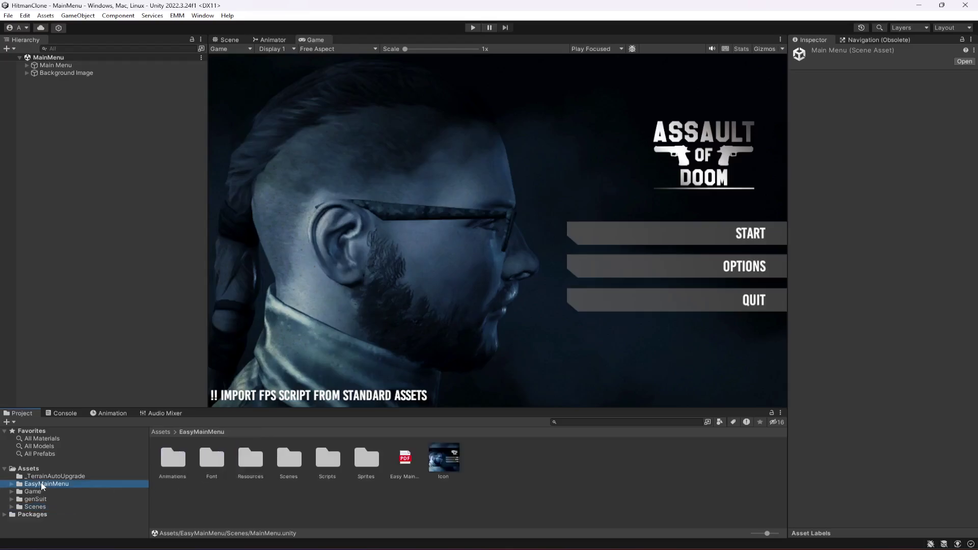
{"action": "left_click", "coordinate": [291, 466]}
{"action": "double_click", "coordinate": [289, 464]}
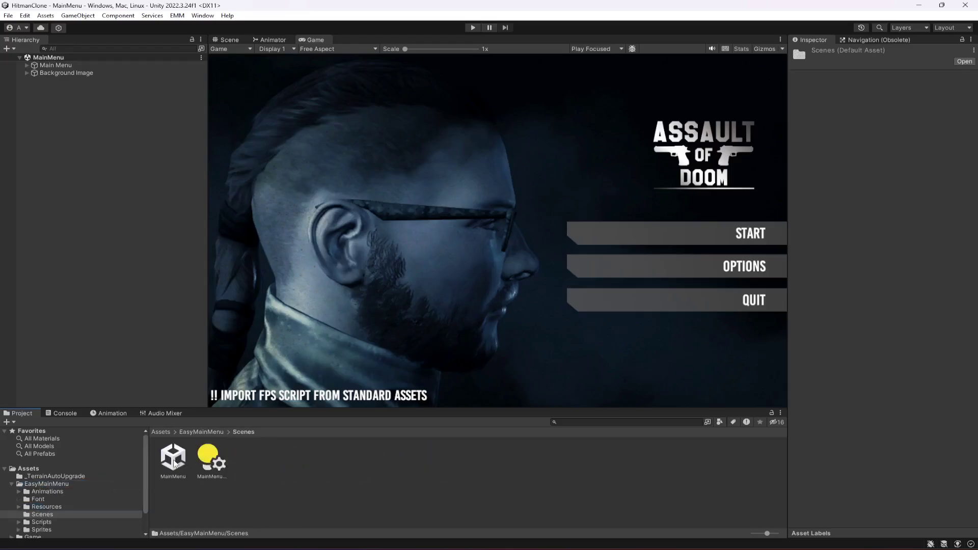
{"action": "scroll", "coordinate": [90, 510], "scroll_direction": "down", "scroll_amount": 2}
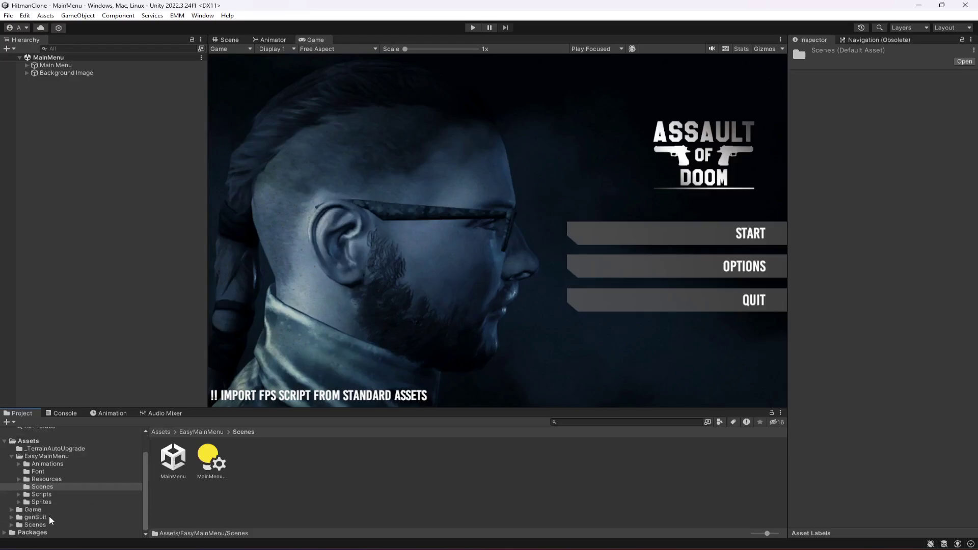
{"action": "left_click_drag", "start_coordinate": [173, 465], "coordinate": [44, 524]}
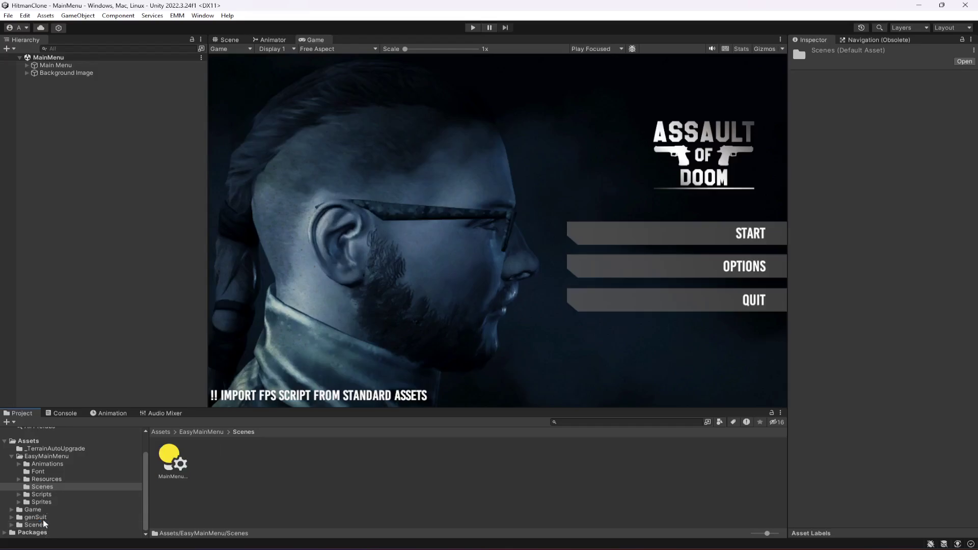
Move the EasyMainMenu folder inside the Game folder, then select MainMenu in Assets/Scenes
{"action": "left_click", "coordinate": [12, 456]}
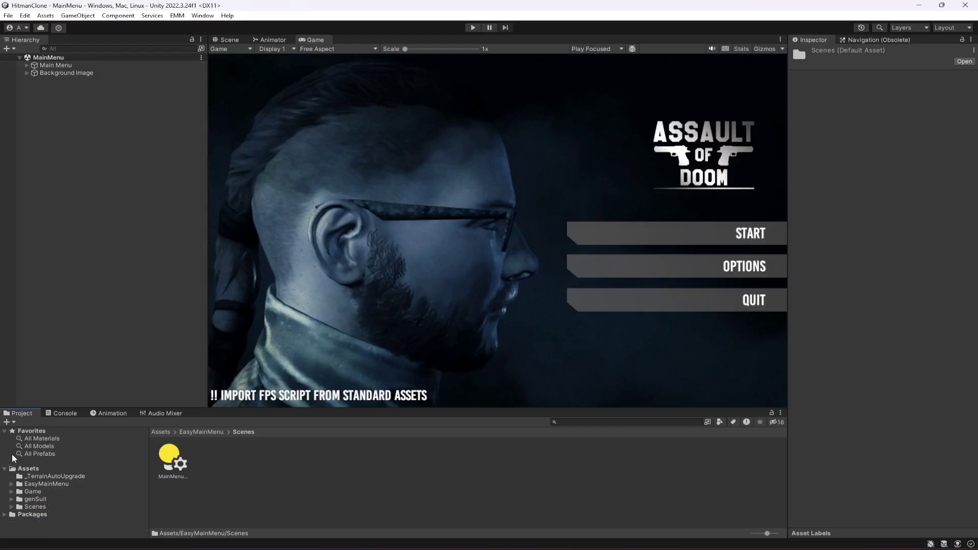
{"action": "left_click", "coordinate": [49, 485]}
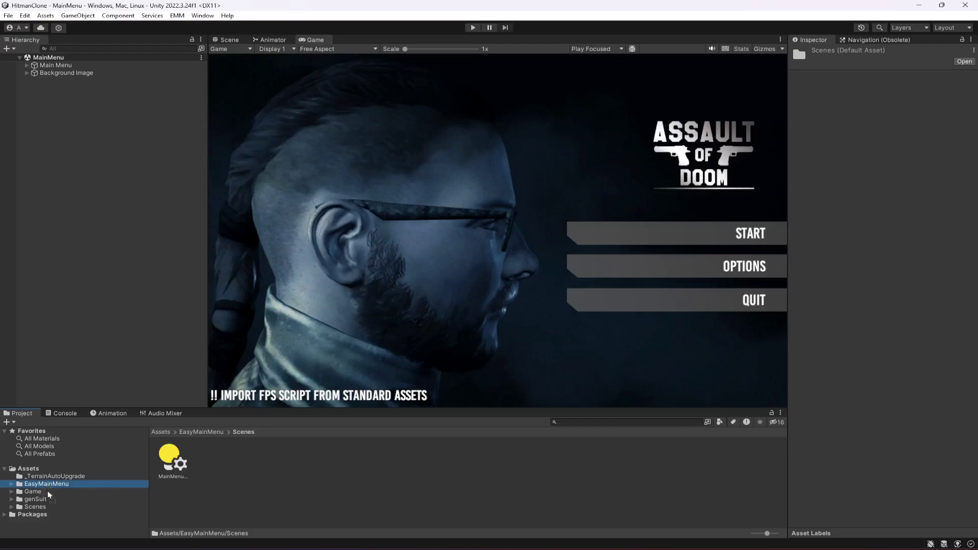
{"action": "left_click_drag", "start_coordinate": [46, 494], "coordinate": [46, 492]}
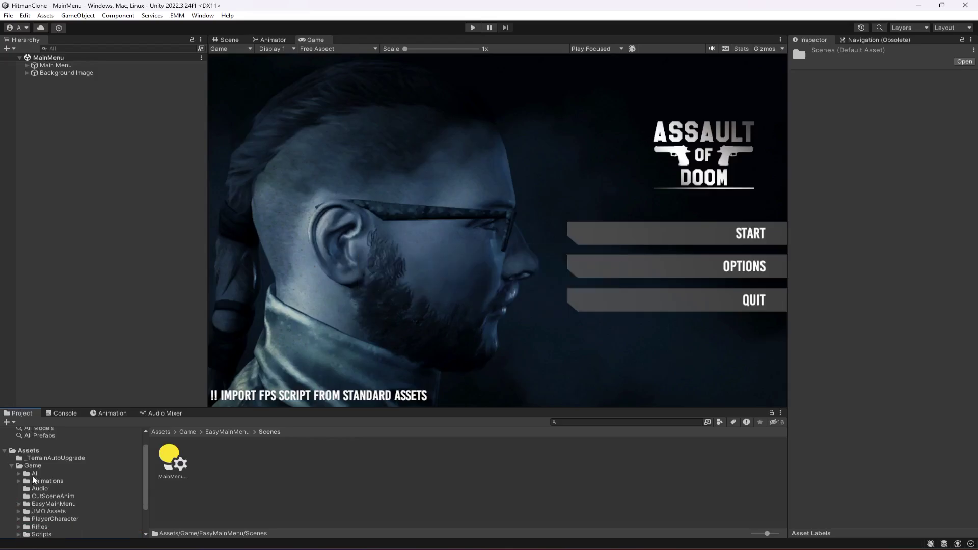
{"action": "left_click", "coordinate": [11, 466]}
{"action": "left_click", "coordinate": [34, 500]}
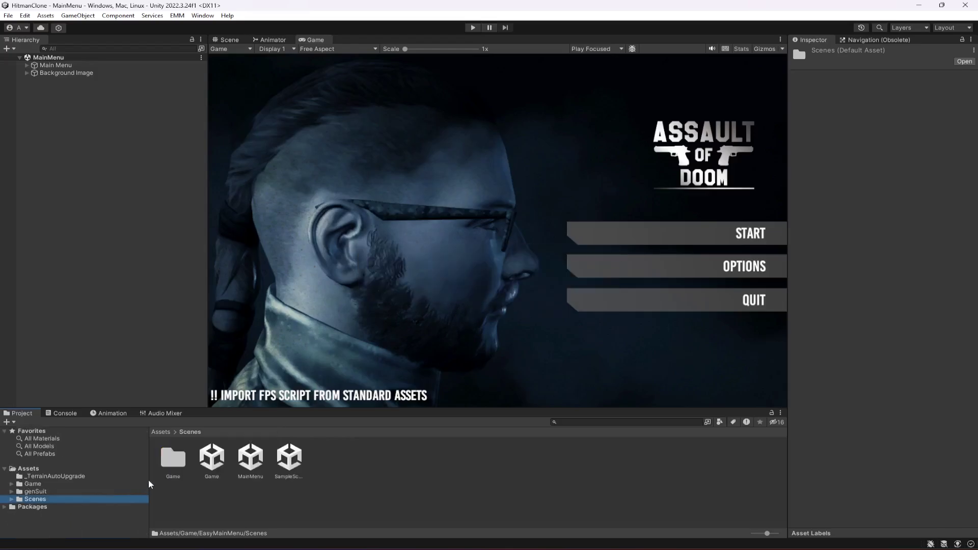
{"action": "left_click", "coordinate": [251, 460]}
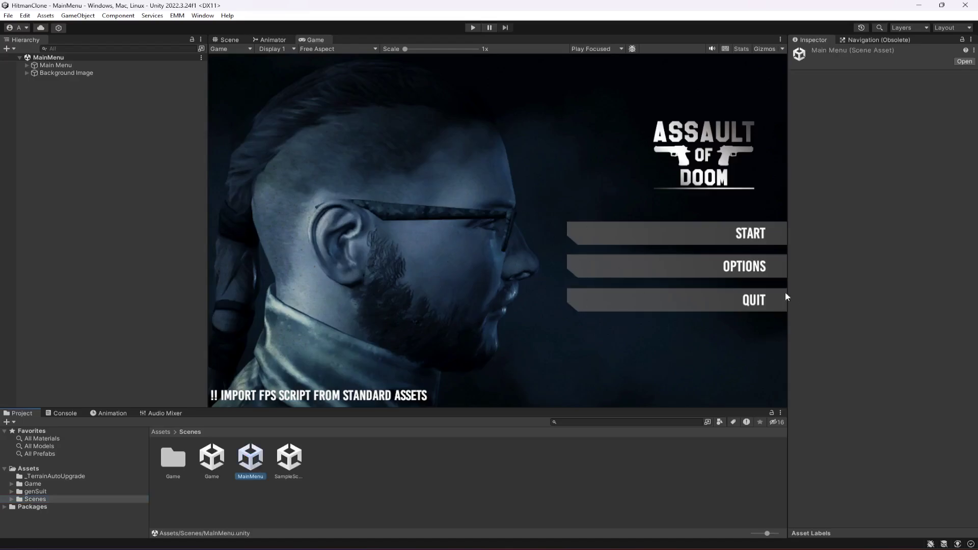
Select the BackgroundImage sprite object under Background Image in the Hierarchy
{"action": "left_click", "coordinate": [54, 67]}
{"action": "left_click", "coordinate": [58, 72]}
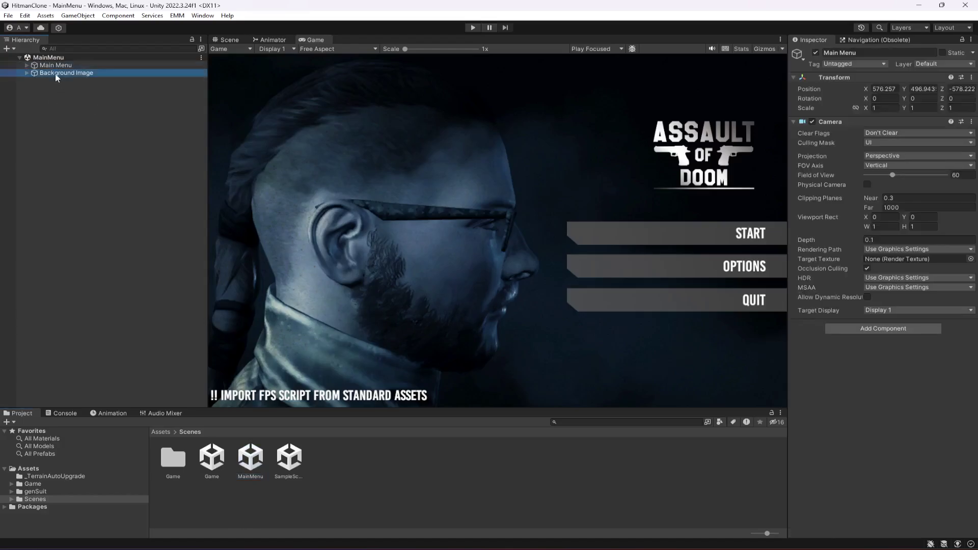
{"action": "left_click", "coordinate": [815, 53]}
{"action": "left_click", "coordinate": [815, 53]}
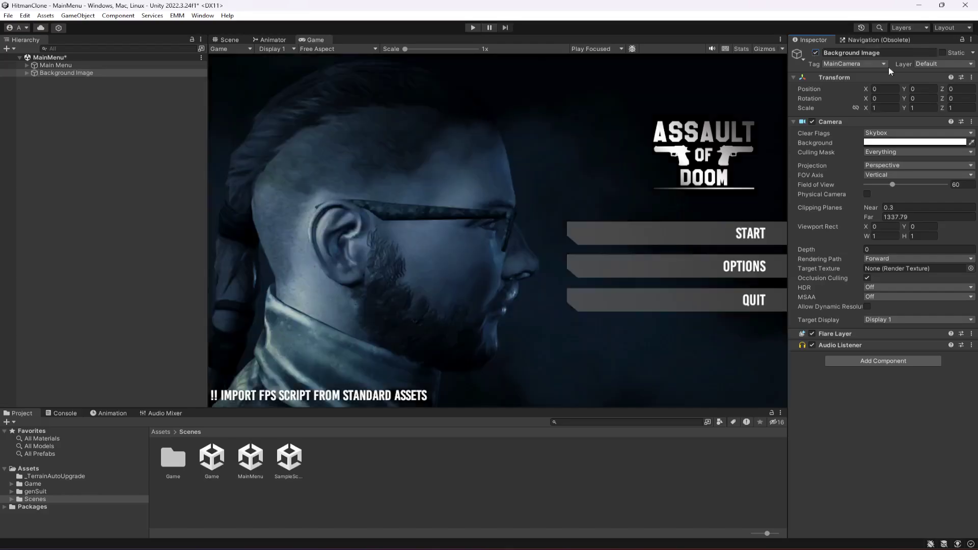
{"action": "left_click", "coordinate": [26, 73]}
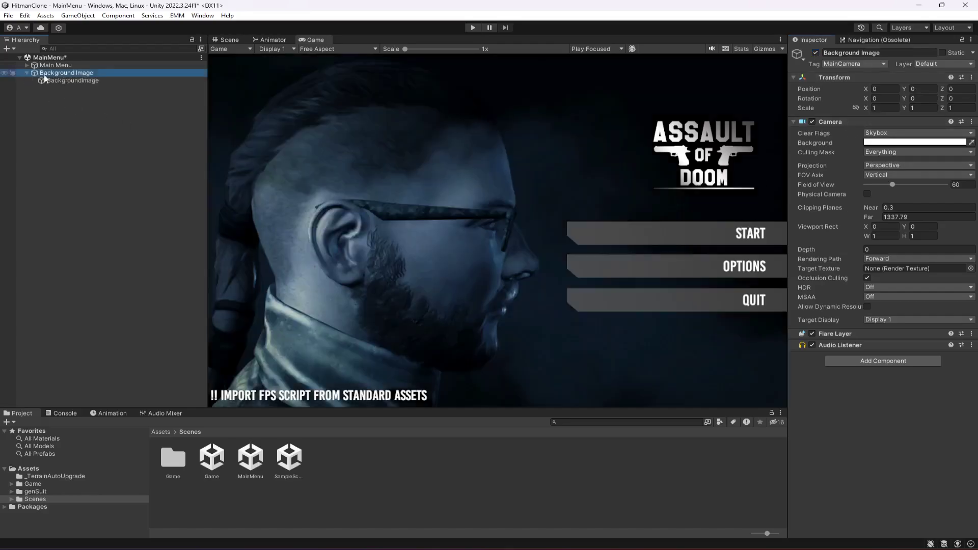
{"action": "left_click", "coordinate": [54, 81]}
Assign the BG hitman sprite from Game/Sprites to BackgroundImage and check it in the Game view
{"action": "left_click", "coordinate": [33, 484]}
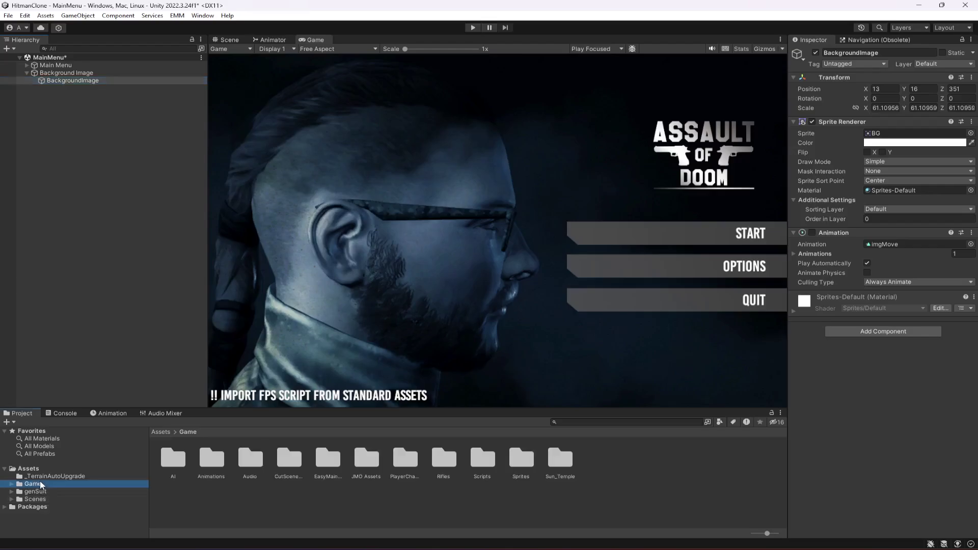
{"action": "double_click", "coordinate": [480, 459]}
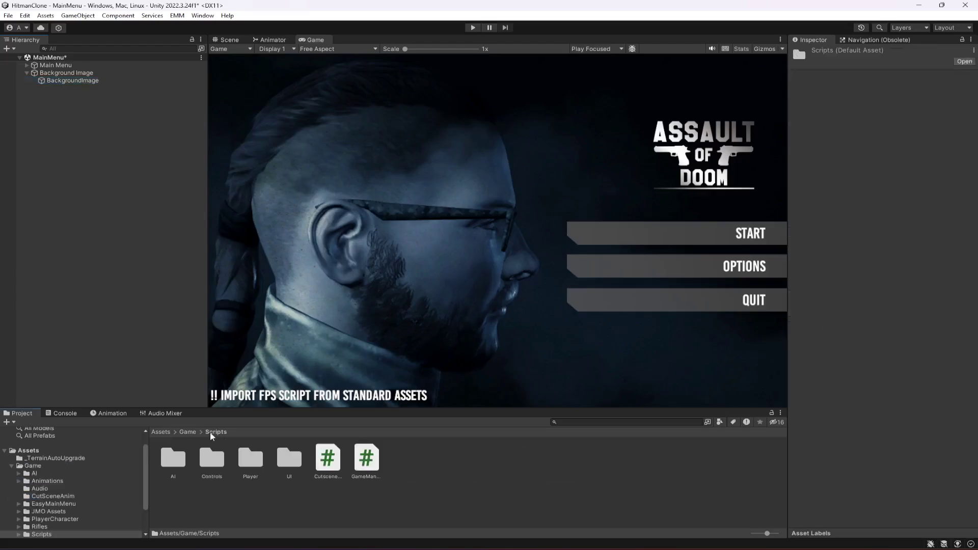
{"action": "left_click", "coordinate": [188, 432]}
{"action": "double_click", "coordinate": [520, 459]}
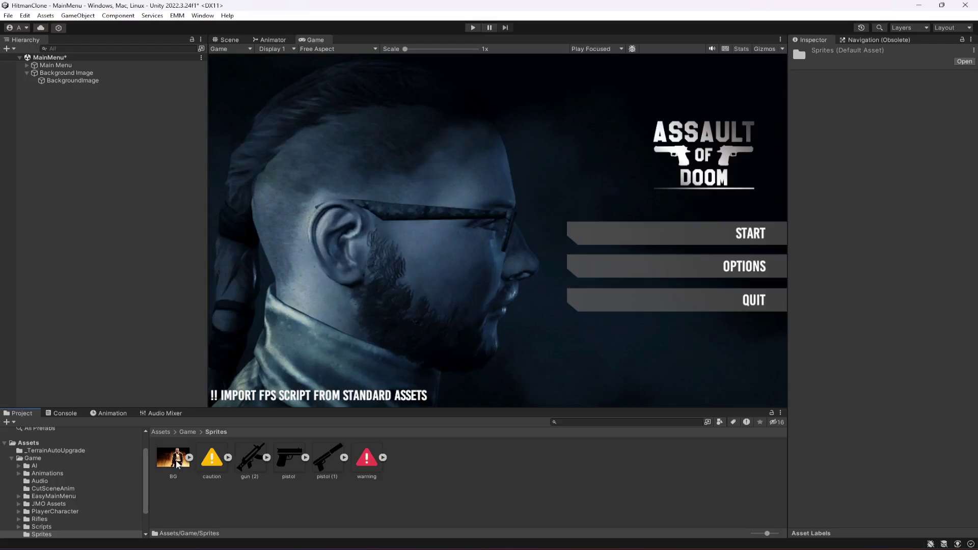
{"action": "left_click", "coordinate": [73, 81]}
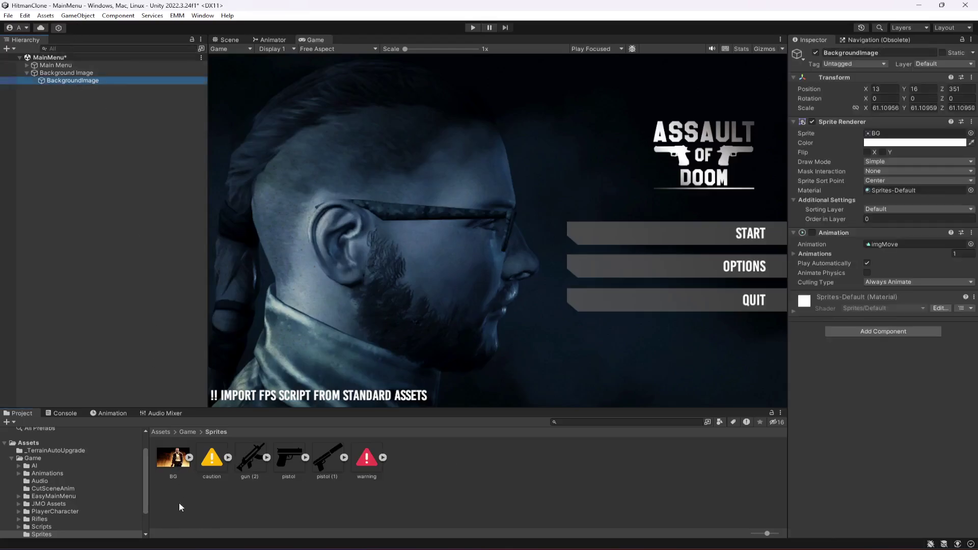
{"action": "left_click_drag", "start_coordinate": [173, 458], "coordinate": [907, 134]}
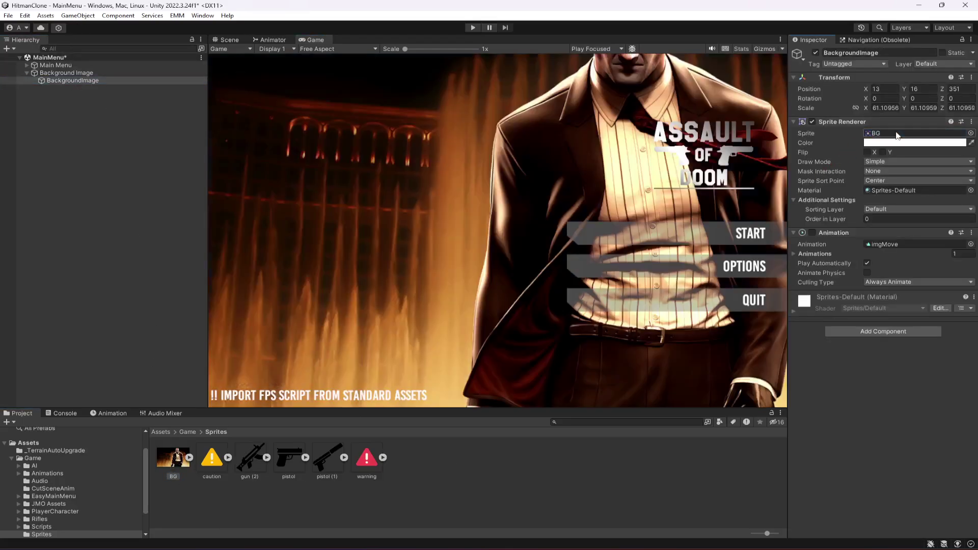
{"action": "double_click", "coordinate": [530, 37]}
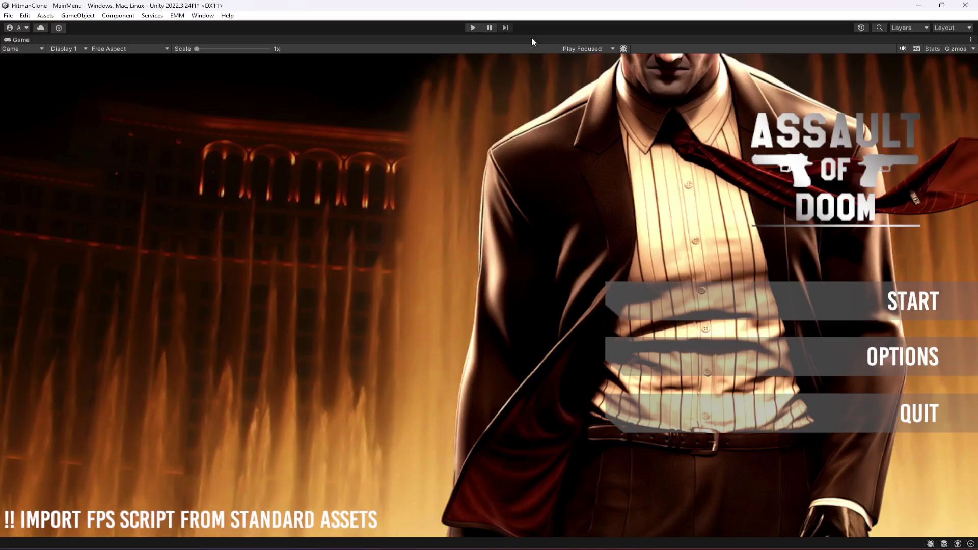
{"action": "double_click", "coordinate": [619, 38]}
Drag the background's top and bottom edges inward, bringing its Y scale to 39.54
{"action": "left_click", "coordinate": [229, 40]}
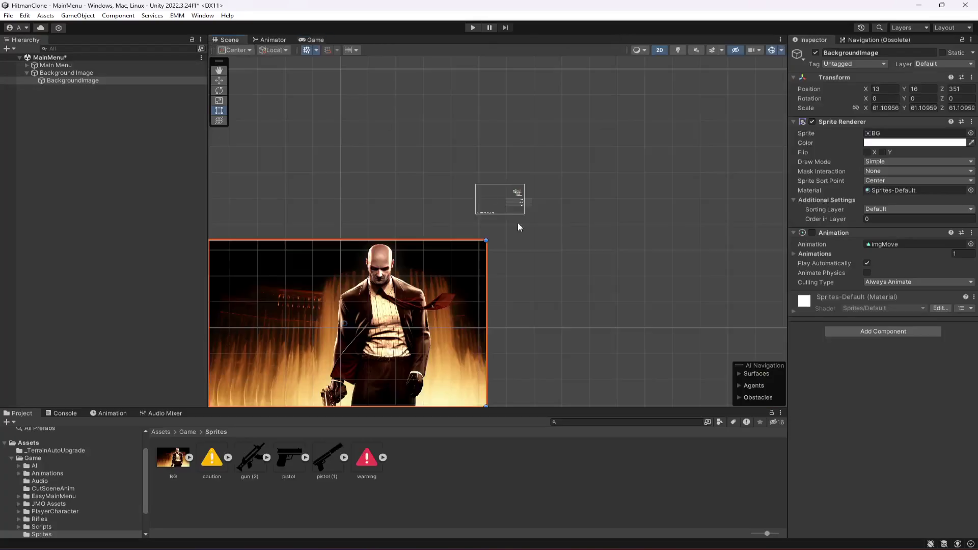
{"action": "middle_click_drag", "start_coordinate": [476, 327], "coordinate": [571, 257]}
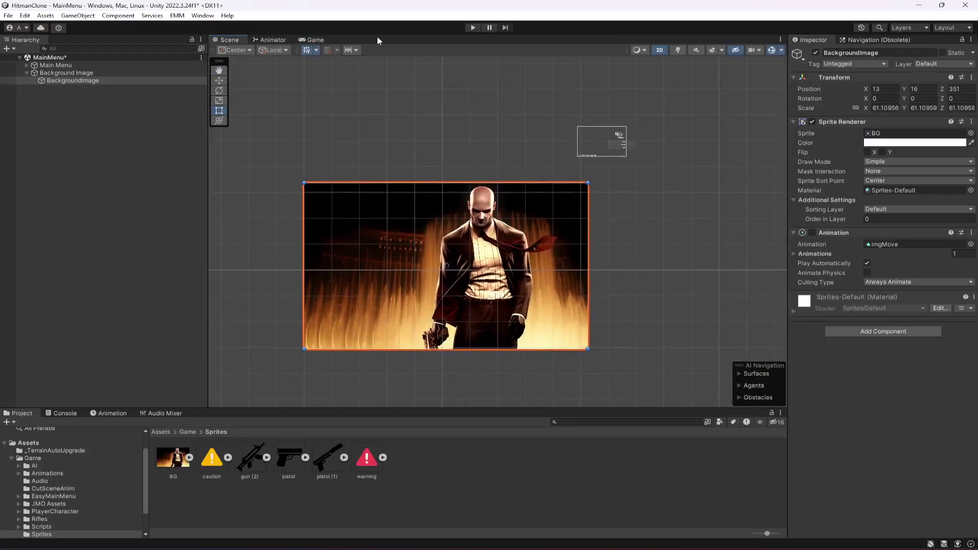
{"action": "left_click", "coordinate": [313, 40]}
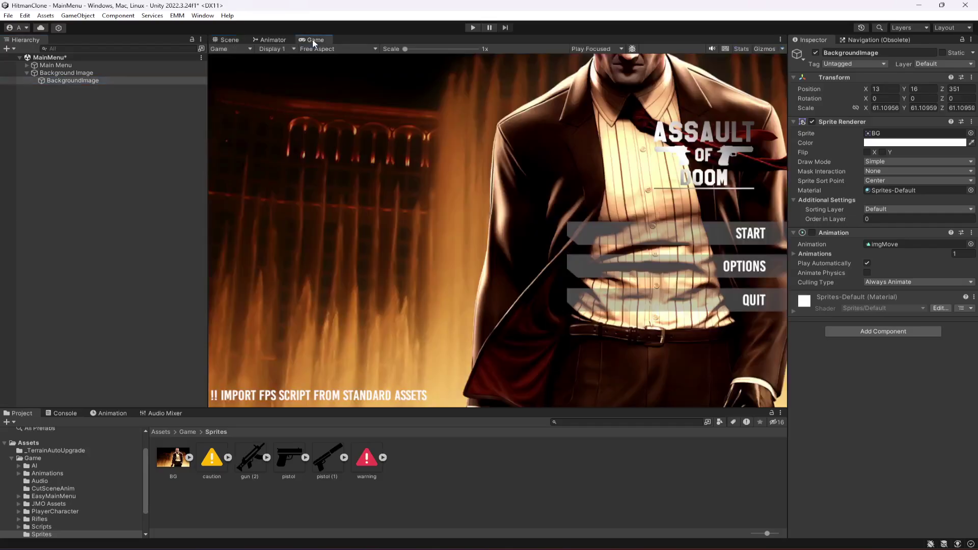
{"action": "double_click", "coordinate": [372, 39]}
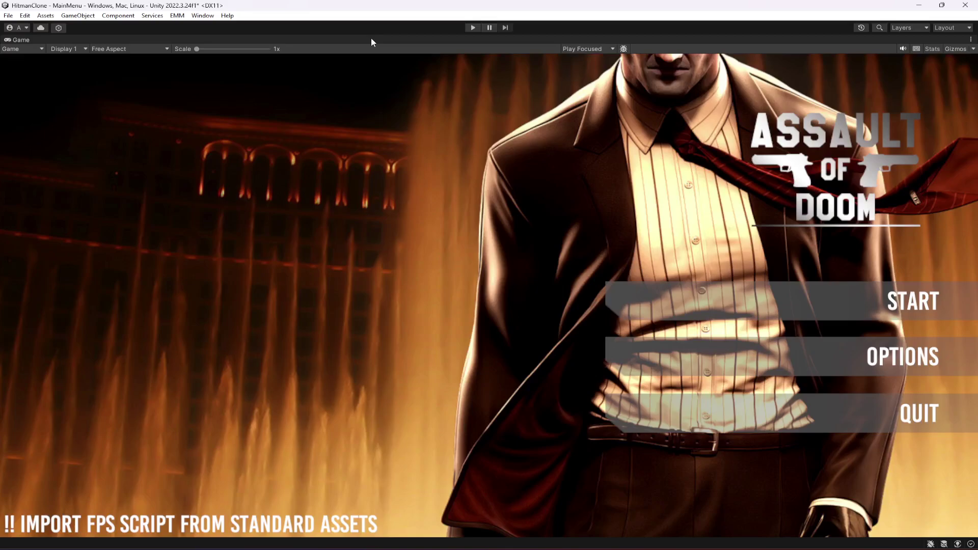
{"action": "double_click", "coordinate": [372, 40]}
{"action": "right_click", "coordinate": [320, 40]}
{"action": "left_click", "coordinate": [336, 59]}
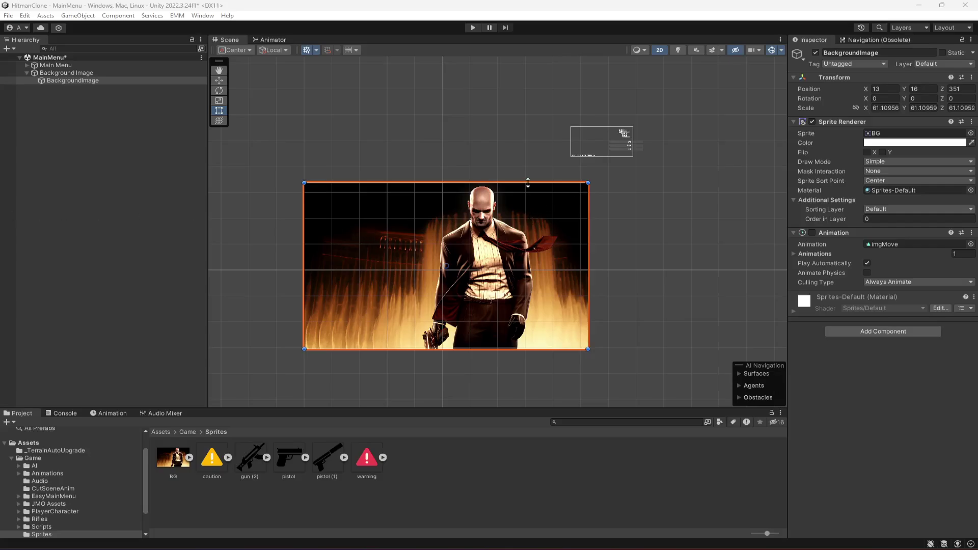
{"action": "left_click_drag", "start_coordinate": [527, 183], "coordinate": [528, 216]}
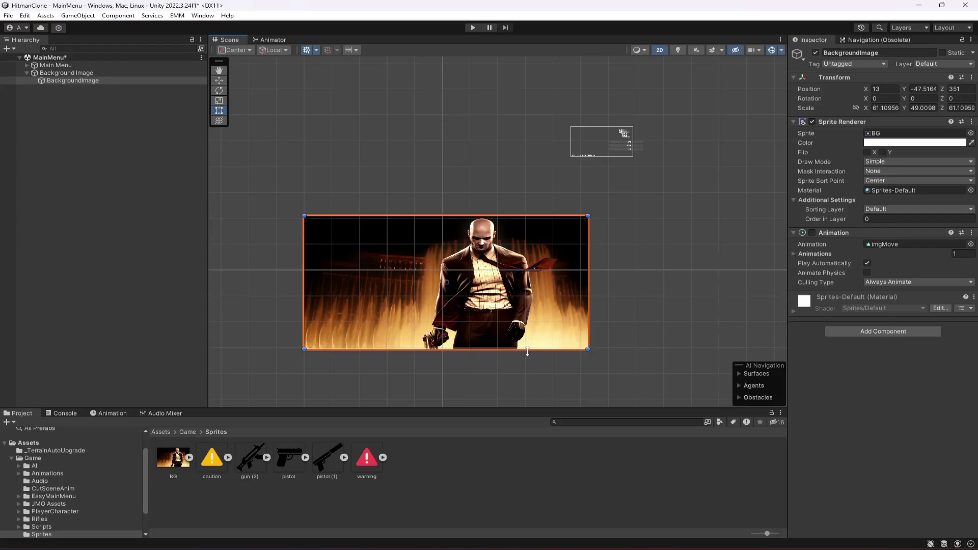
{"action": "left_click_drag", "start_coordinate": [528, 352], "coordinate": [557, 326]}
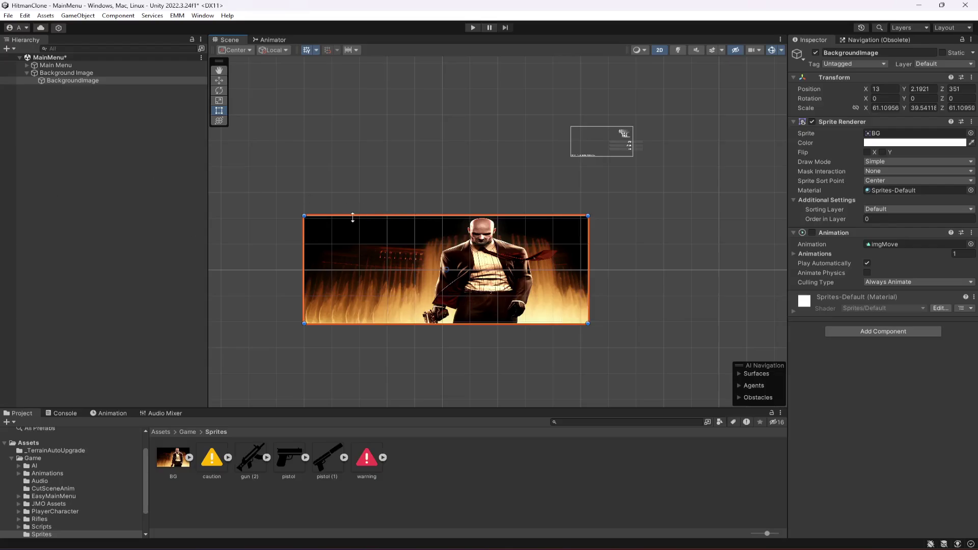
{"action": "key", "text": "ctrl+2"}
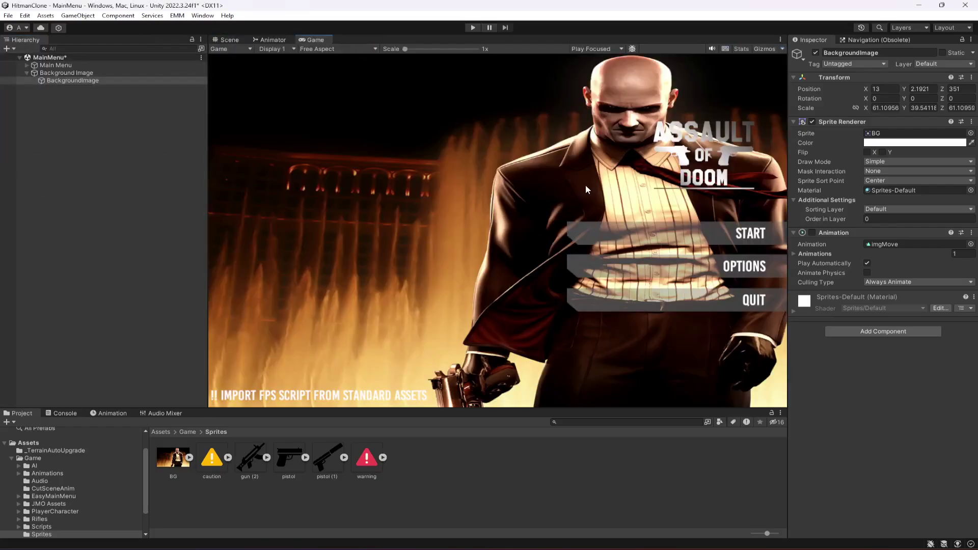
Enable Flip X on the BackgroundImage Sprite Renderer so the hitman stands on the left
{"action": "key", "text": "shift+space"}
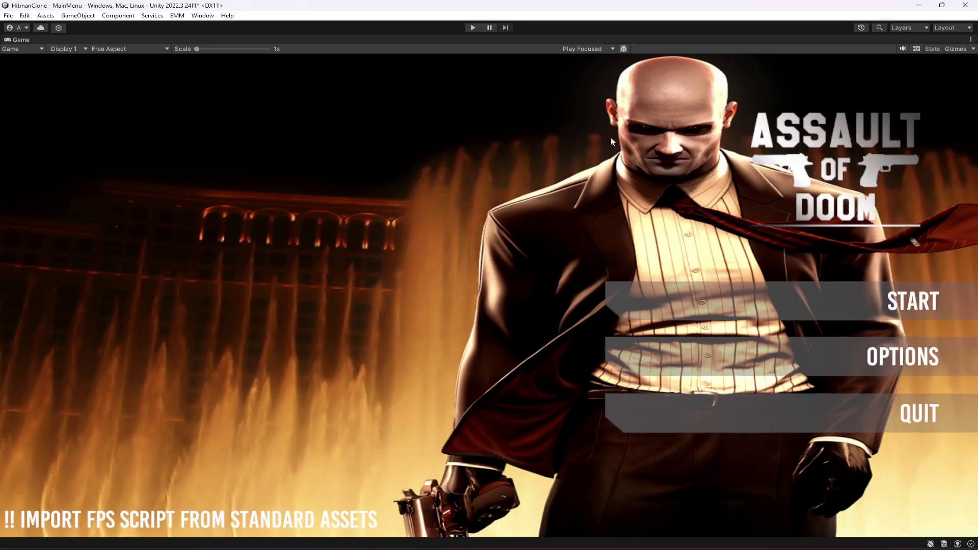
{"action": "key", "text": "shift+space"}
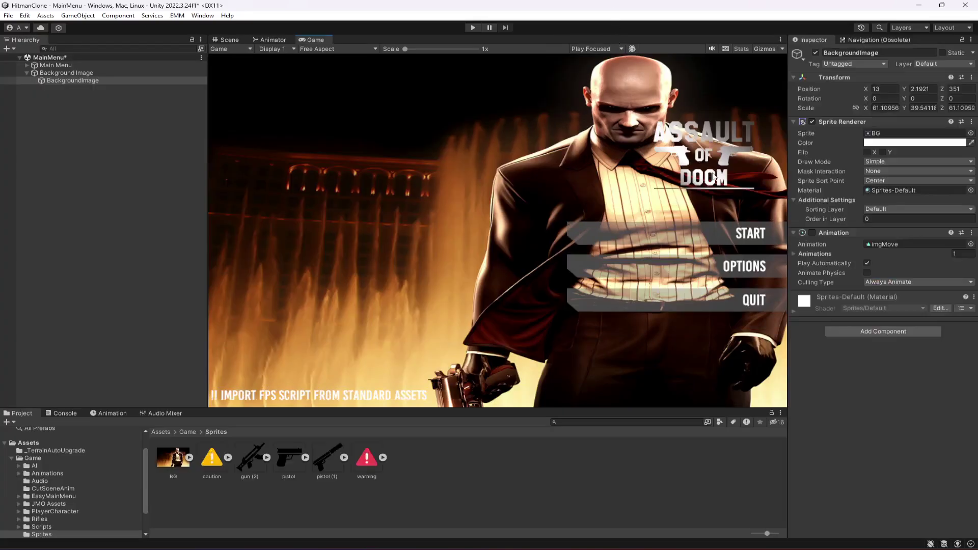
{"action": "left_click", "coordinate": [27, 73]}
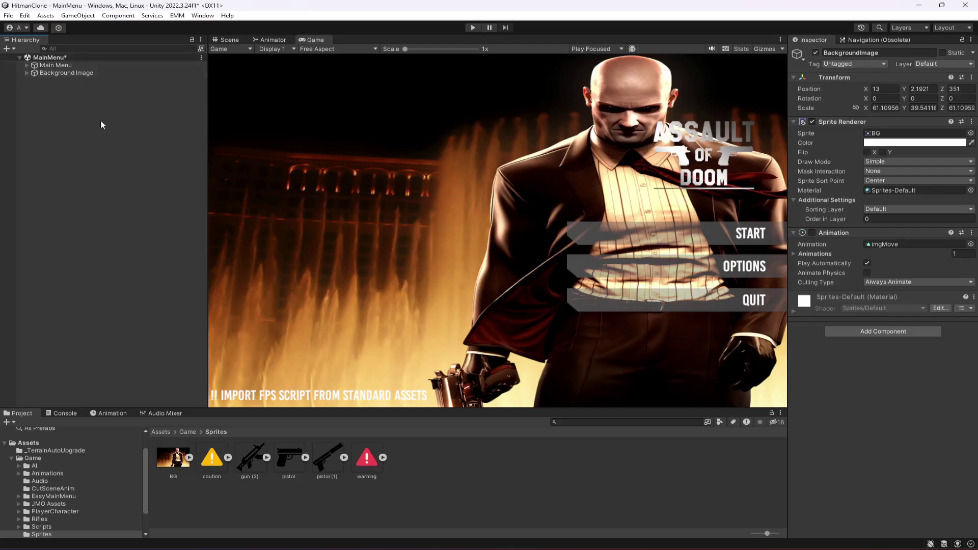
{"action": "left_click", "coordinate": [114, 136]}
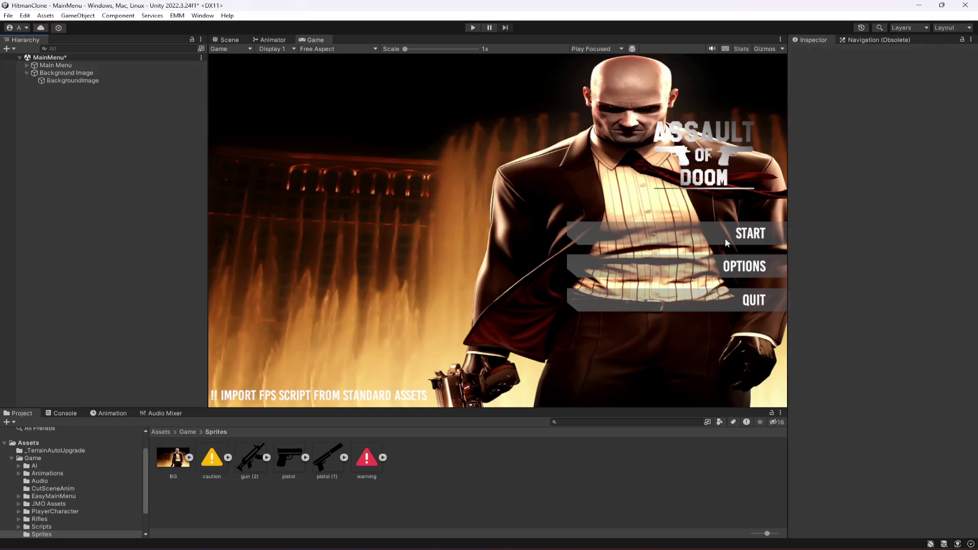
{"action": "left_click", "coordinate": [80, 82]}
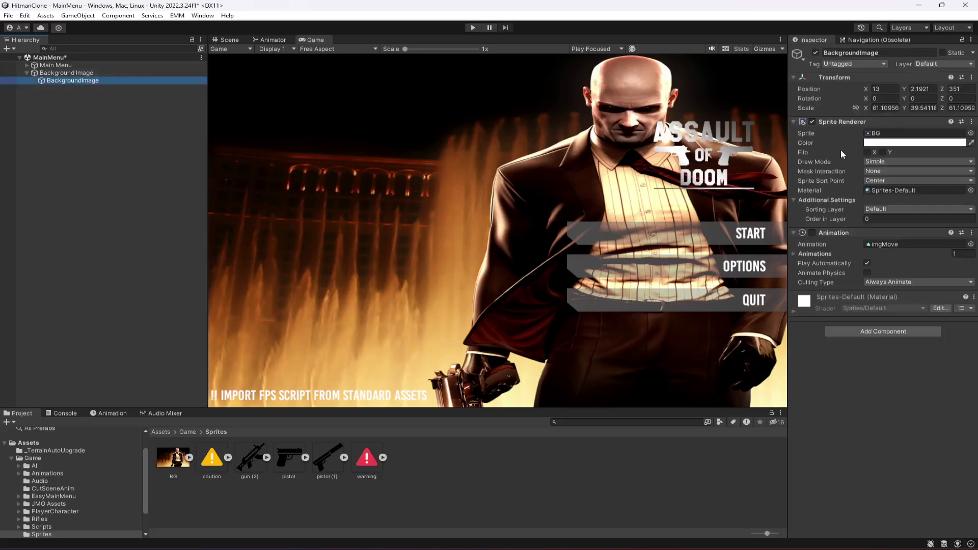
{"action": "left_click", "coordinate": [867, 152]}
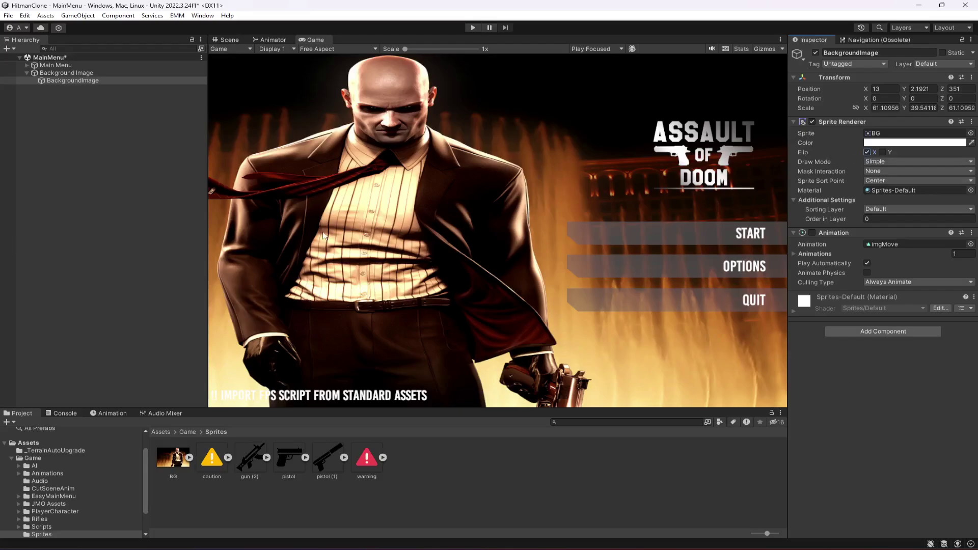
{"action": "key", "text": "shift+space"}
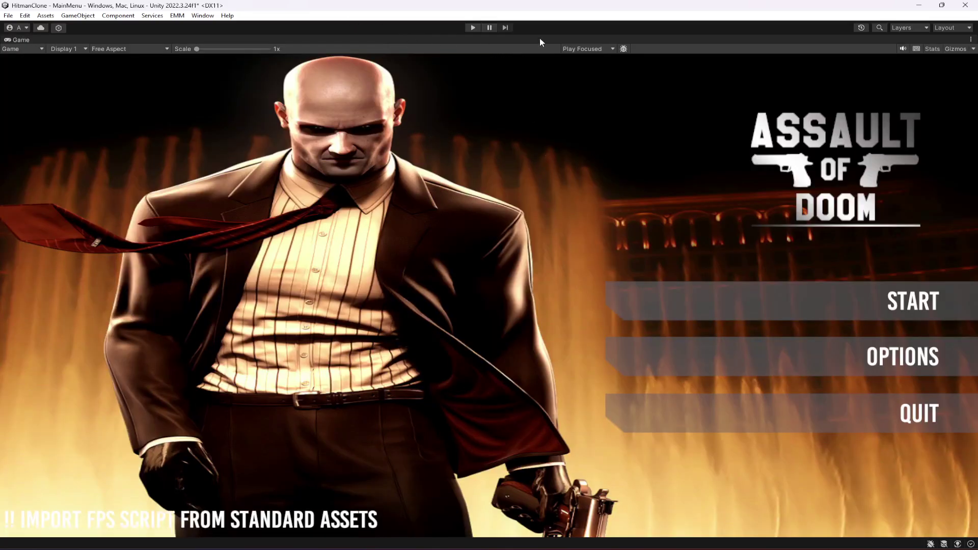
{"action": "key", "text": "shift+space"}
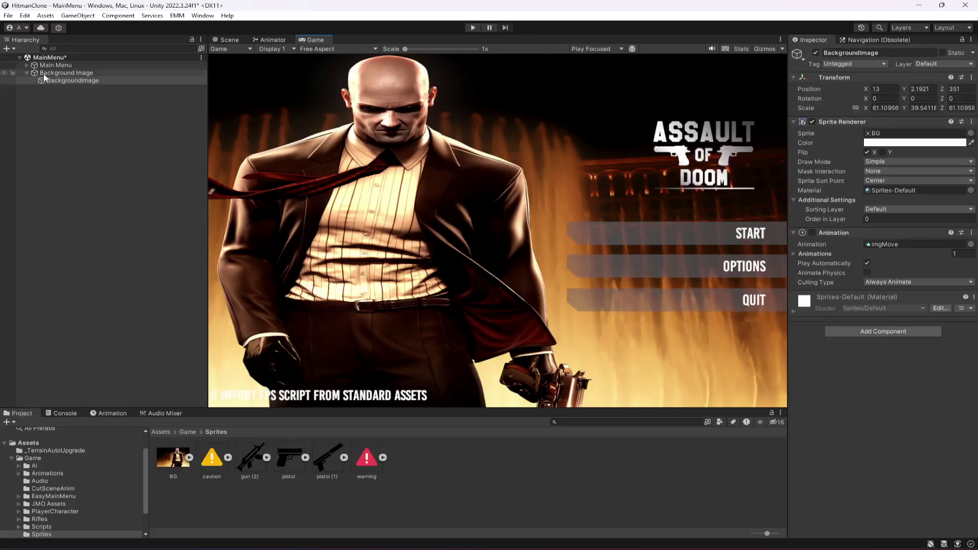
{"action": "left_click", "coordinate": [26, 73]}
{"action": "left_click", "coordinate": [26, 66]}
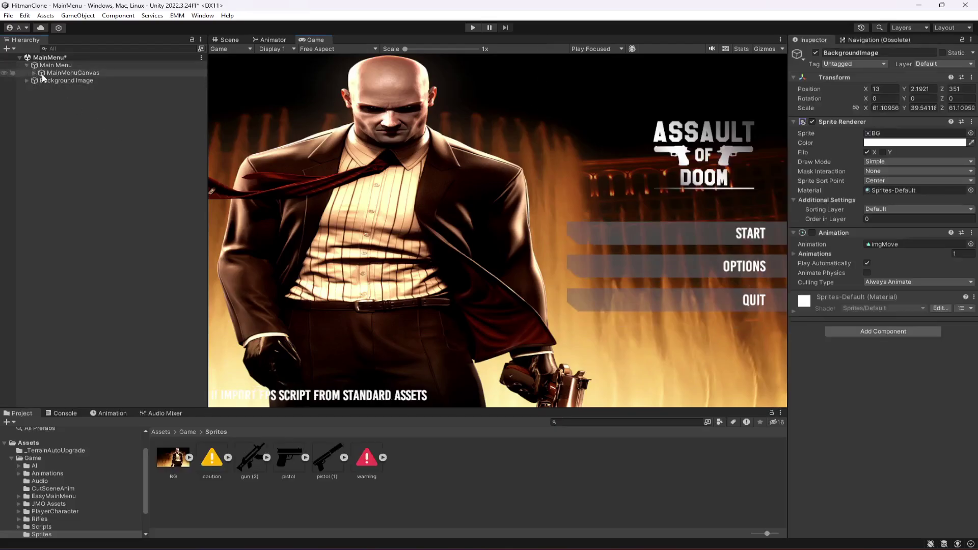
Deactivate the FPS warning text object under MainMenuCanvas
{"action": "left_click", "coordinate": [34, 73]}
{"action": "left_click", "coordinate": [71, 82]}
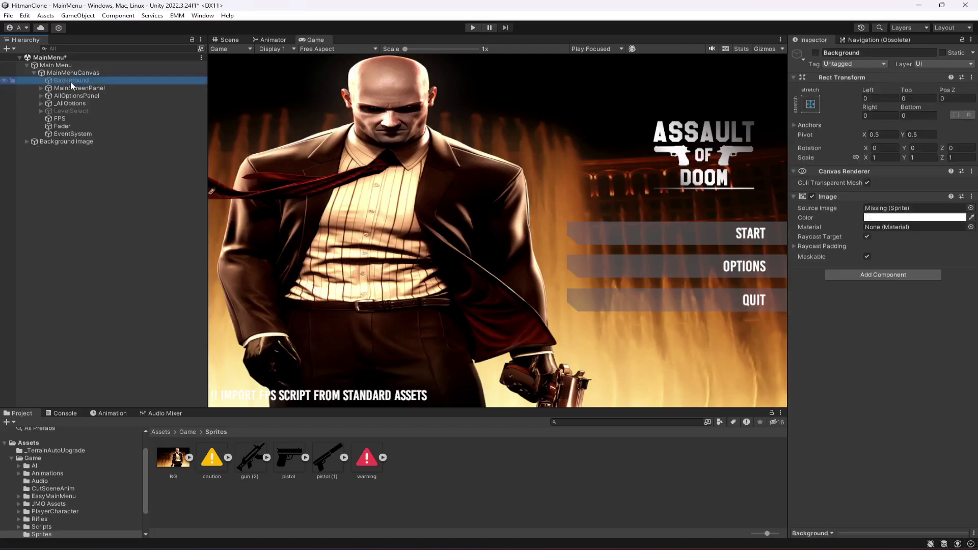
{"action": "left_click", "coordinate": [72, 90]}
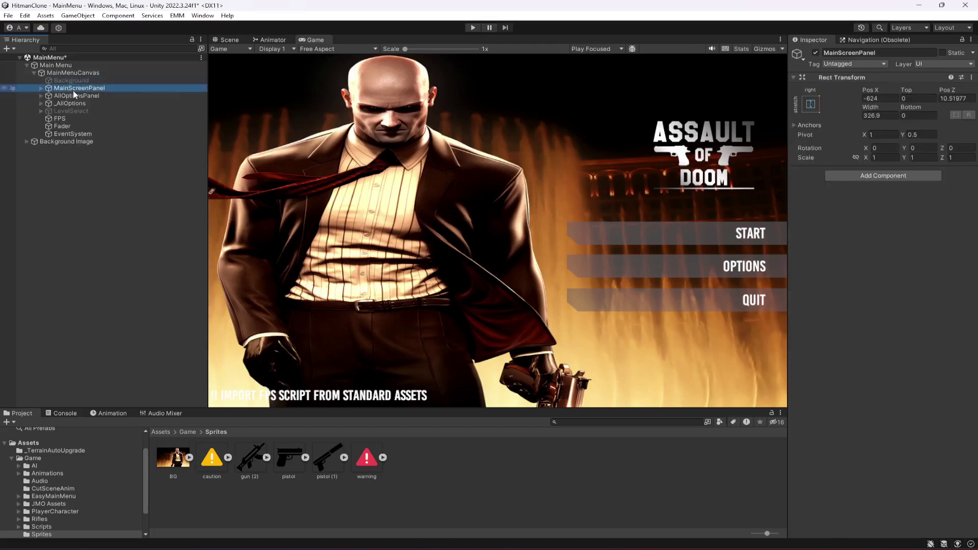
{"action": "left_click", "coordinate": [75, 118]}
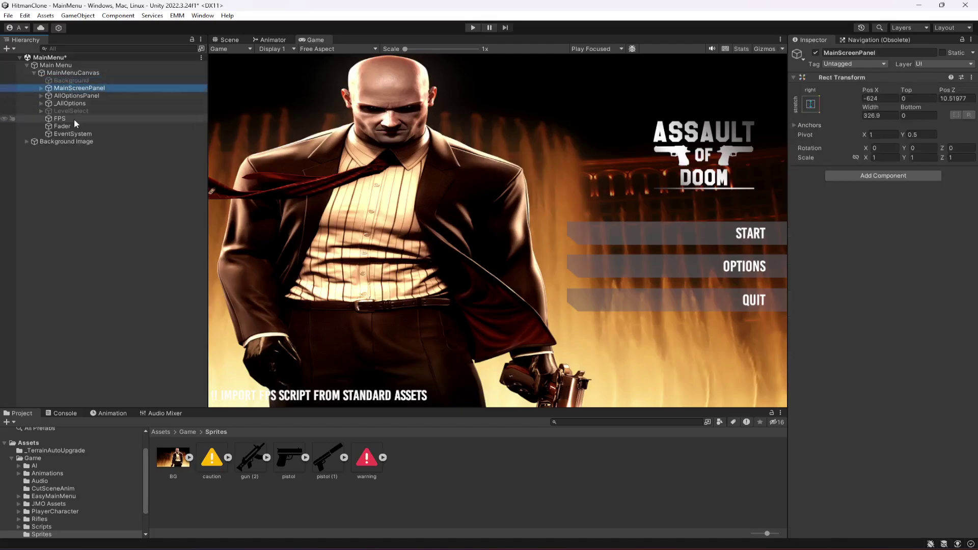
{"action": "left_click", "coordinate": [813, 53]}
{"action": "left_click", "coordinate": [814, 53]}
{"action": "left_click", "coordinate": [813, 53]}
{"action": "left_click", "coordinate": [814, 53]}
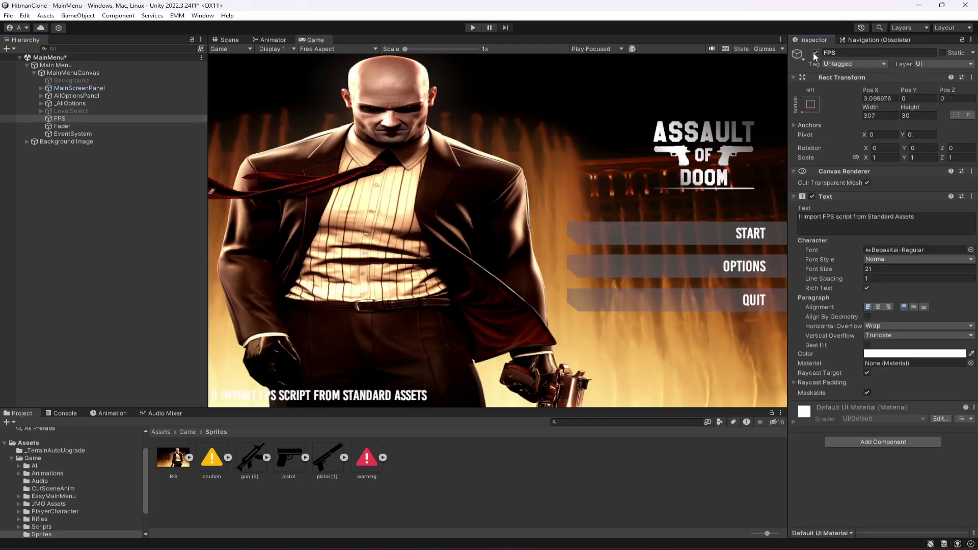
{"action": "left_click", "coordinate": [814, 53]}
{"action": "left_click", "coordinate": [60, 120]}
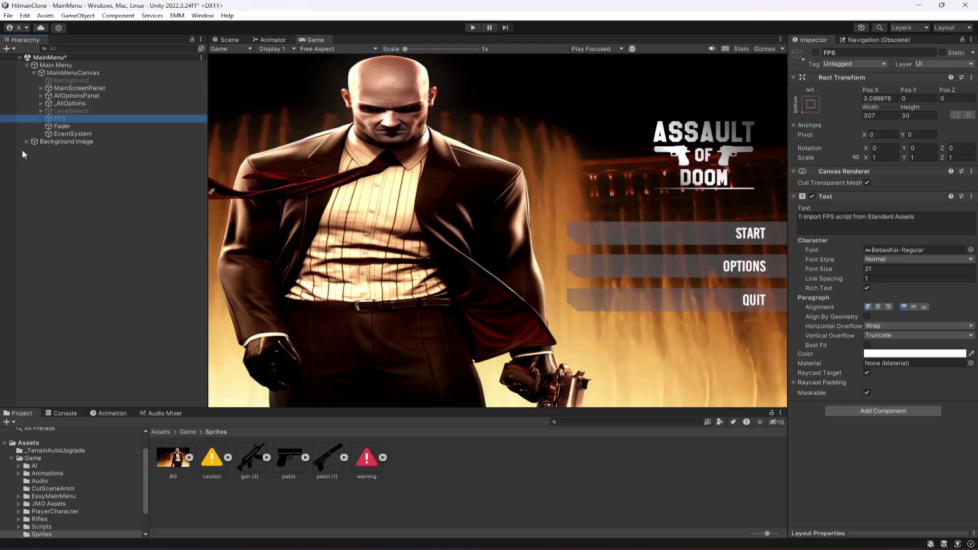
Deactivate the Logo object under MainScreenPanel
{"action": "left_click", "coordinate": [41, 88]}
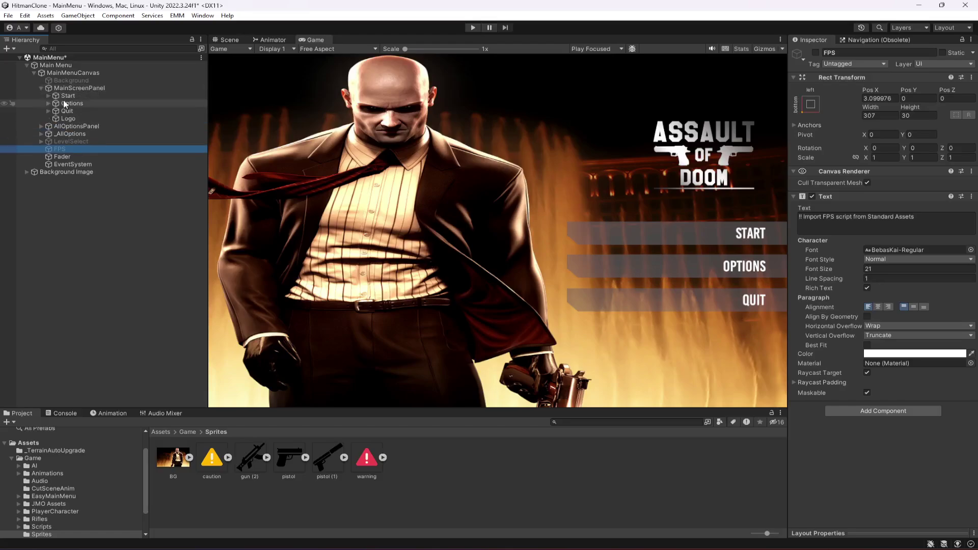
{"action": "left_click", "coordinate": [69, 118]}
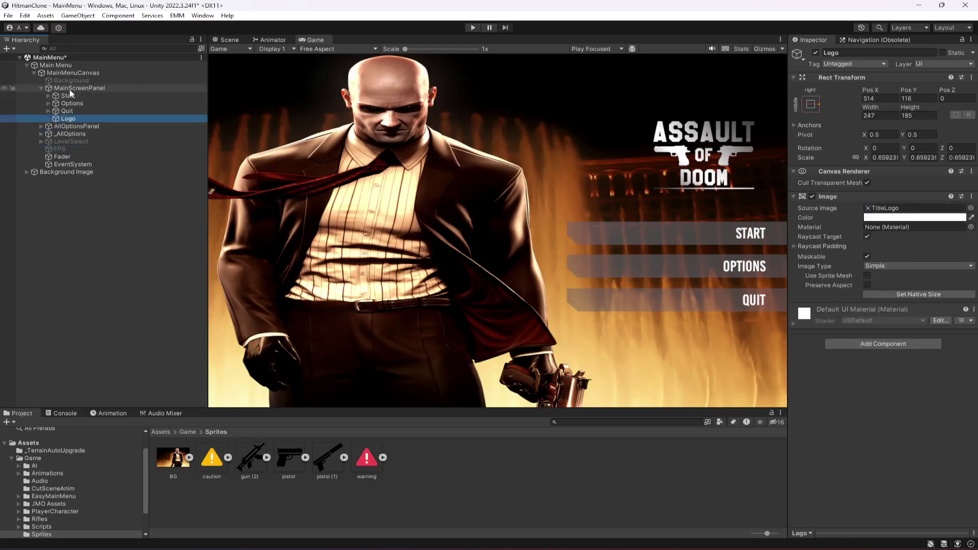
{"action": "left_click", "coordinate": [816, 53]}
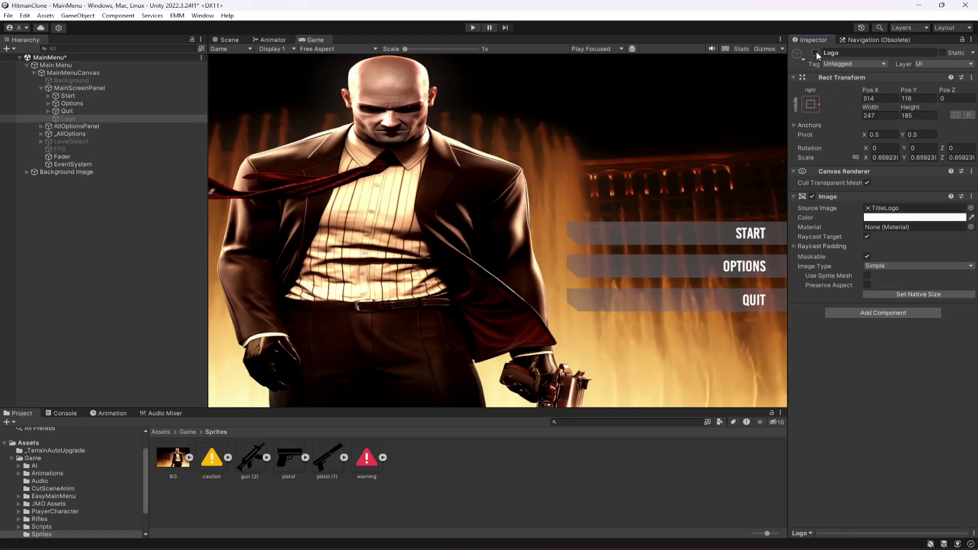
Enter play mode and open the menu's Options and Game screens
{"action": "double_click", "coordinate": [510, 41]}
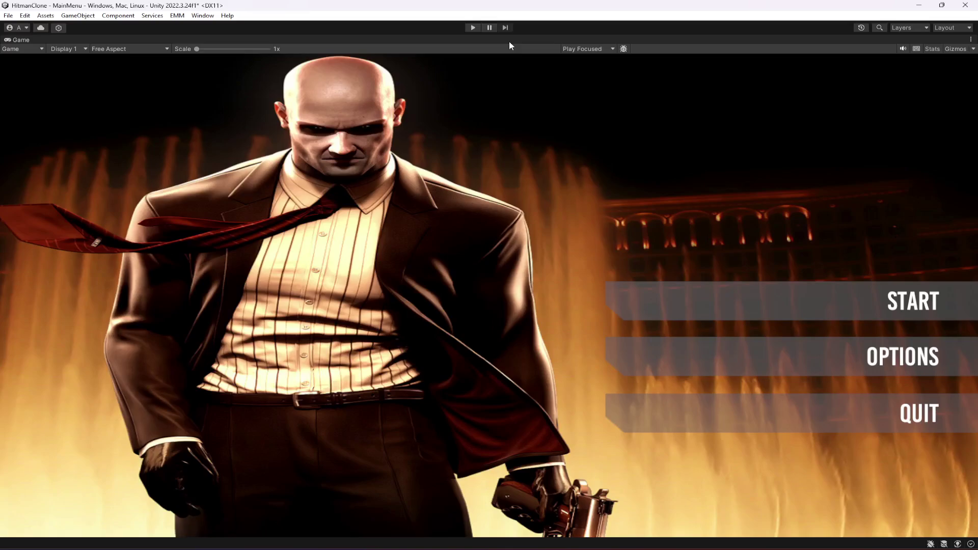
{"action": "double_click", "coordinate": [509, 41]}
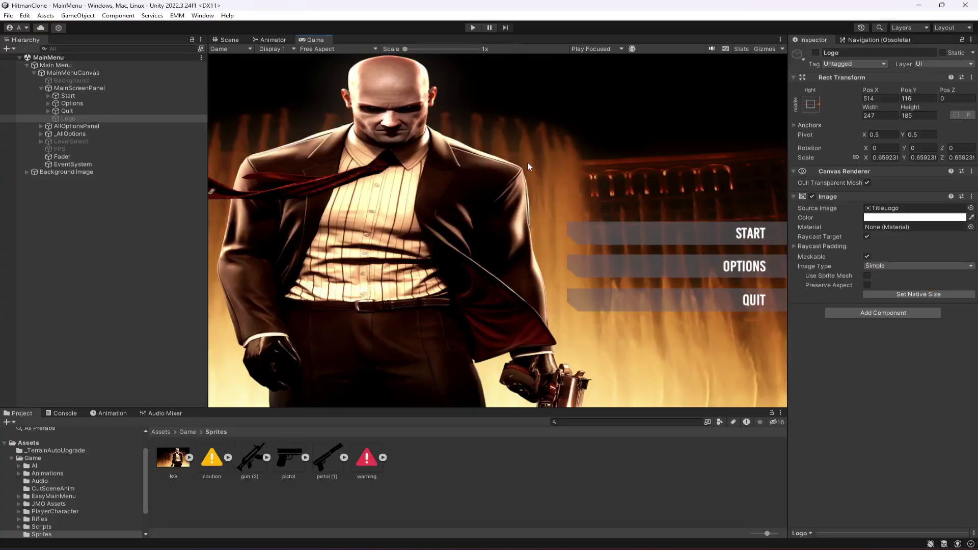
{"action": "left_click", "coordinate": [473, 27]}
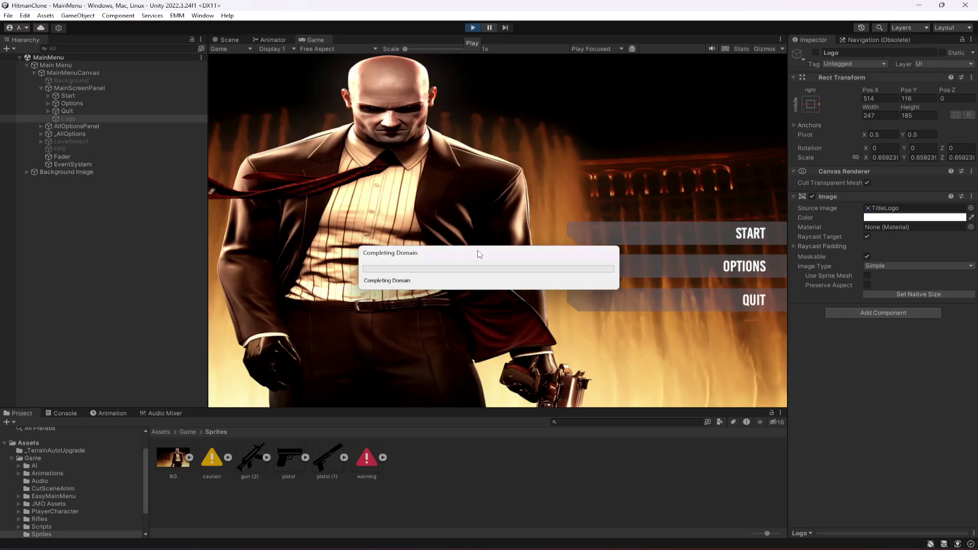
{"action": "left_click", "coordinate": [717, 267]}
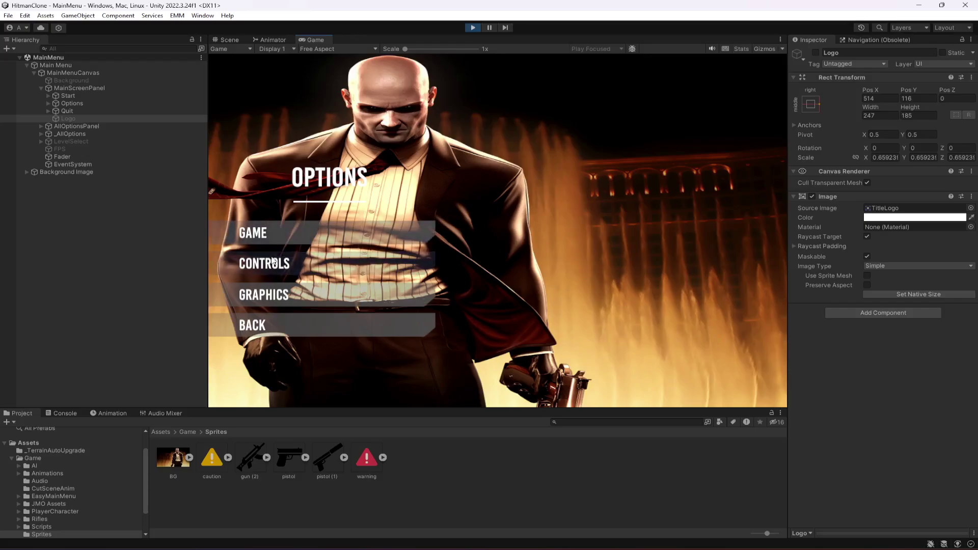
{"action": "left_click", "coordinate": [273, 233]}
Adjust the Mouse X sensitivity slider in Controls, go back, and stop play mode
{"action": "left_click", "coordinate": [278, 262]}
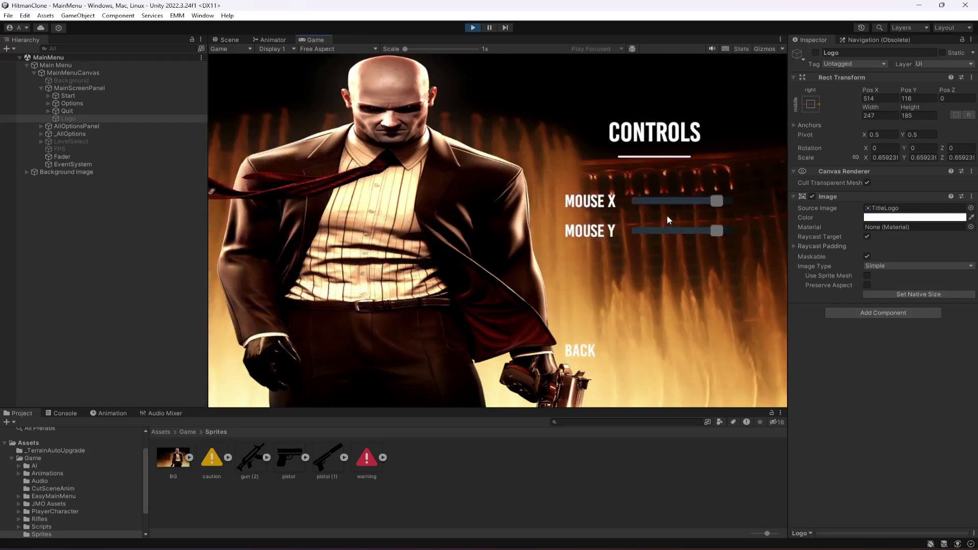
{"action": "mouse_move", "coordinate": [677, 201]}
{"action": "left_mouse_down"}
{"action": "mouse_move", "coordinate": [635, 201]}
{"action": "mouse_move", "coordinate": [685, 202]}
{"action": "left_mouse_up"}
{"action": "mouse_move", "coordinate": [699, 215]}
{"action": "left_mouse_down"}
{"action": "mouse_move", "coordinate": [624, 218]}
{"action": "mouse_move", "coordinate": [714, 214]}
{"action": "mouse_move", "coordinate": [705, 231]}
{"action": "left_mouse_up"}
{"action": "left_click", "coordinate": [586, 349]}
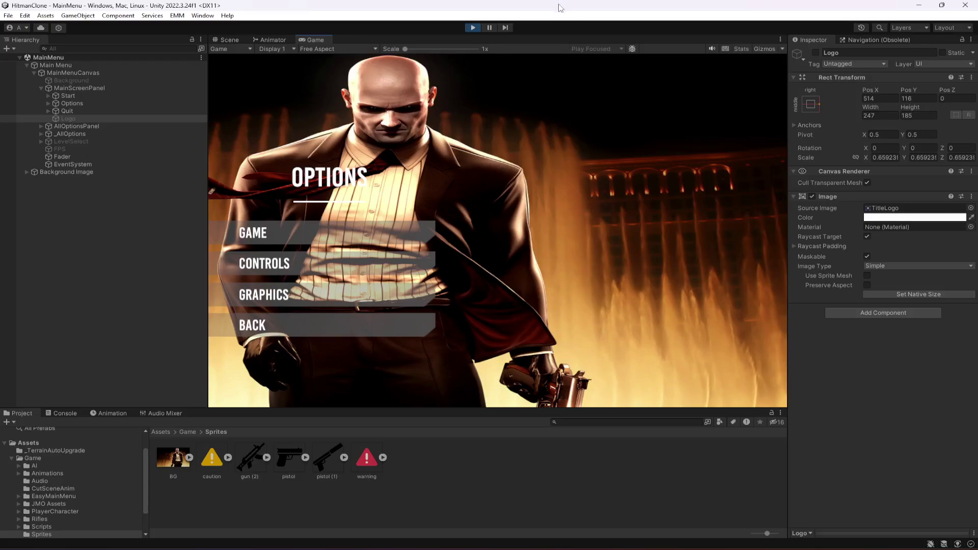
{"action": "left_click", "coordinate": [473, 28]}
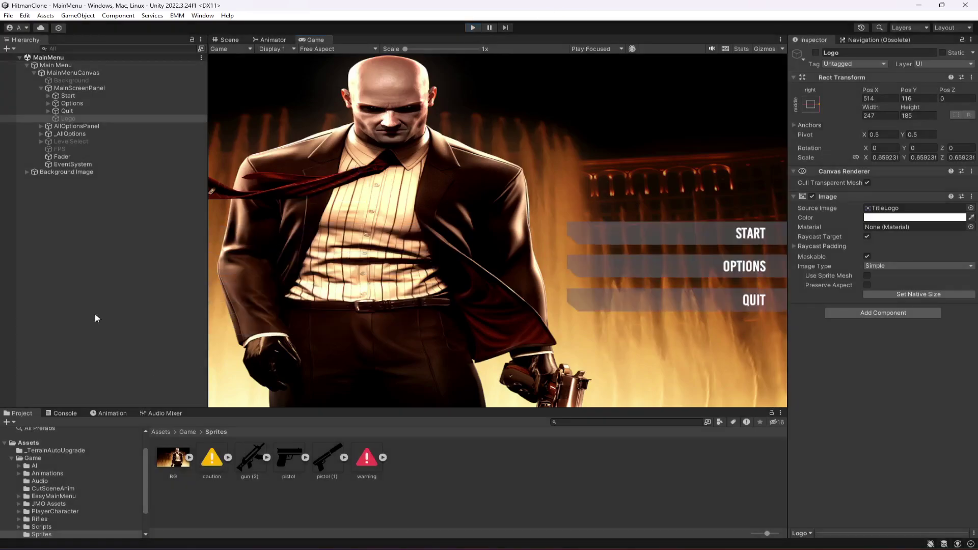
Expand AllOptionsPanel in the Hierarchy to reveal its child panels
{"action": "left_click", "coordinate": [48, 103]}
{"action": "left_click", "coordinate": [47, 103]}
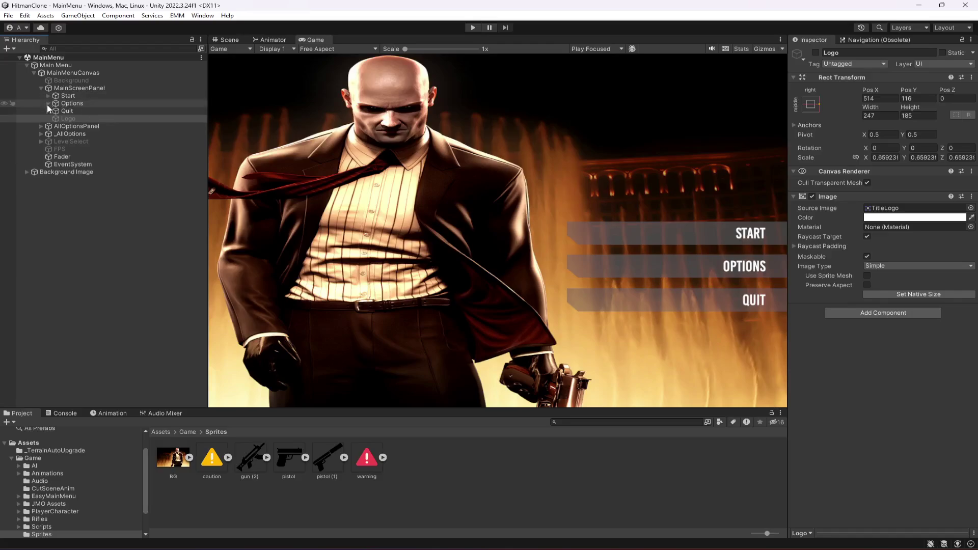
{"action": "left_click", "coordinate": [47, 105]}
{"action": "left_click", "coordinate": [48, 103]}
{"action": "left_click", "coordinate": [41, 88]}
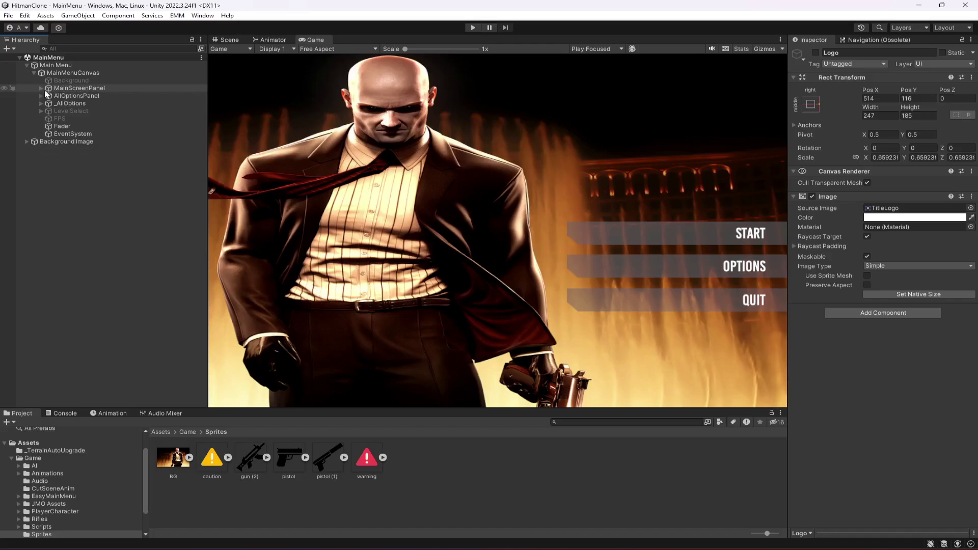
{"action": "left_click", "coordinate": [60, 101]}
{"action": "left_click", "coordinate": [47, 95]}
{"action": "left_click", "coordinate": [42, 95]}
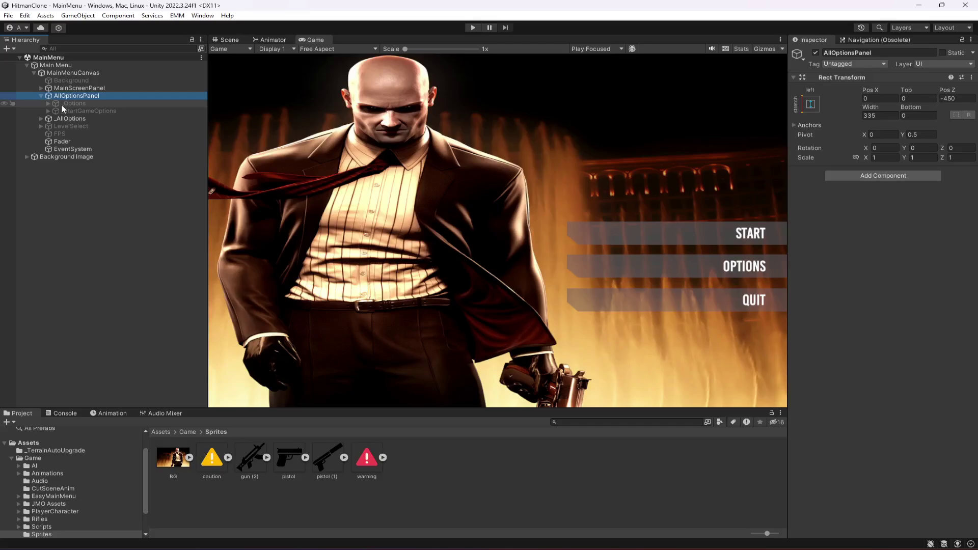
Activate the _Options panel and frame it in the Scene view
{"action": "left_click", "coordinate": [227, 39]}
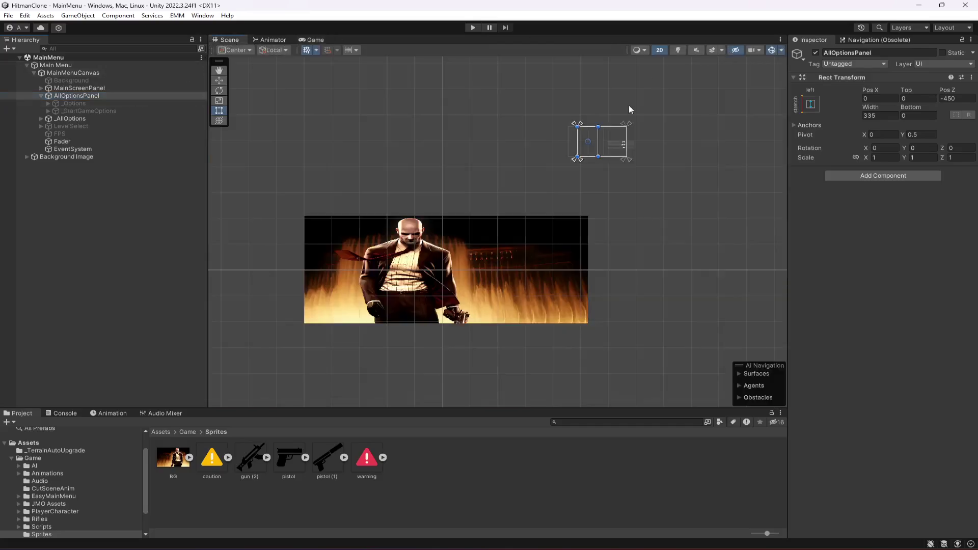
{"action": "middle_click_drag", "start_coordinate": [586, 176], "coordinate": [524, 197]}
{"action": "left_click", "coordinate": [69, 101]}
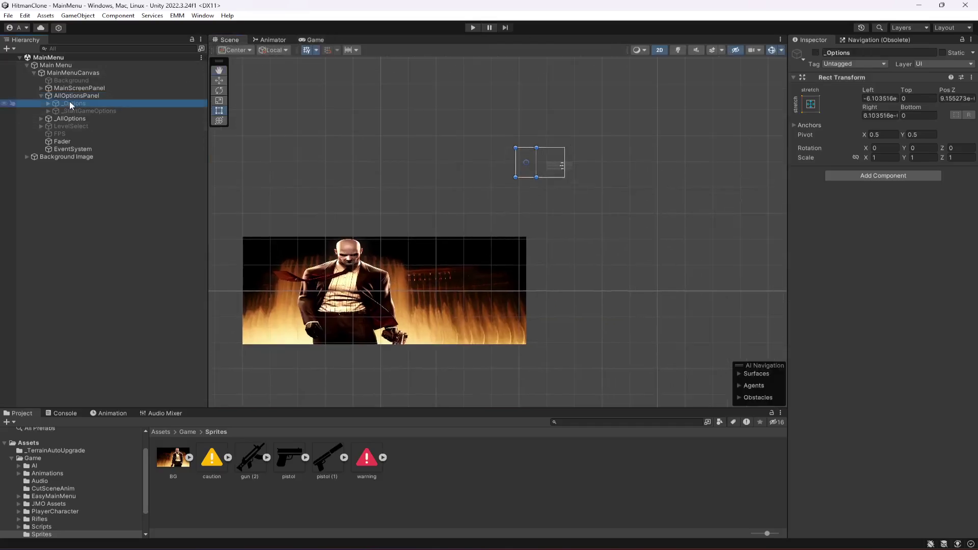
{"action": "left_click", "coordinate": [49, 103]}
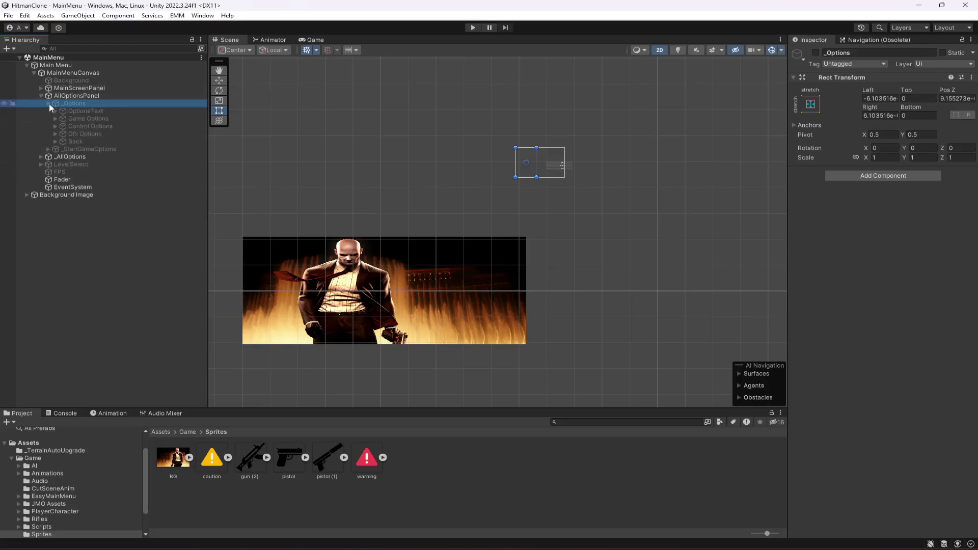
{"action": "left_click", "coordinate": [815, 53]}
{"action": "double_click", "coordinate": [76, 104]}
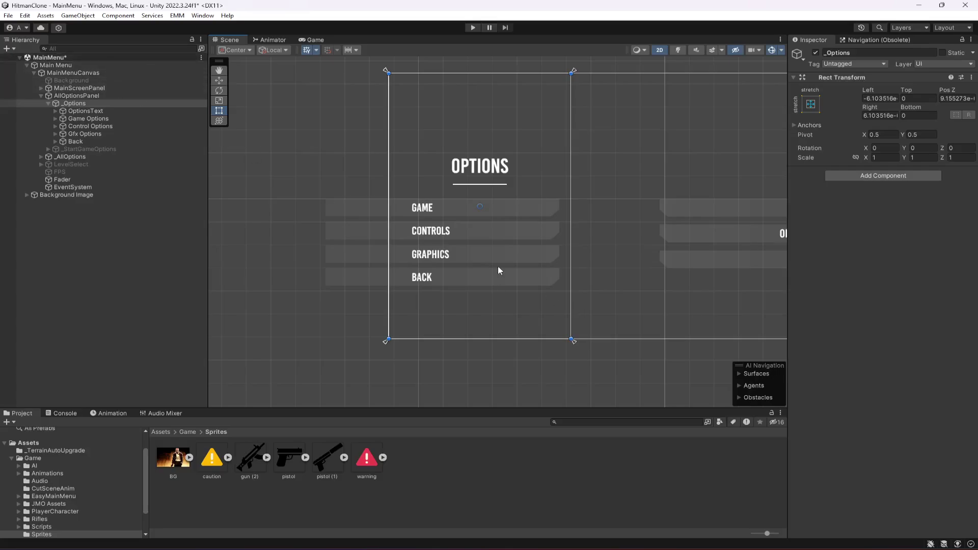
Disable Gfx Options, then undo that and switch to the Move tool for Back
{"action": "scroll", "coordinate": [498, 266], "scroll_direction": "up", "scroll_amount": 1}
{"action": "left_click", "coordinate": [81, 112]}
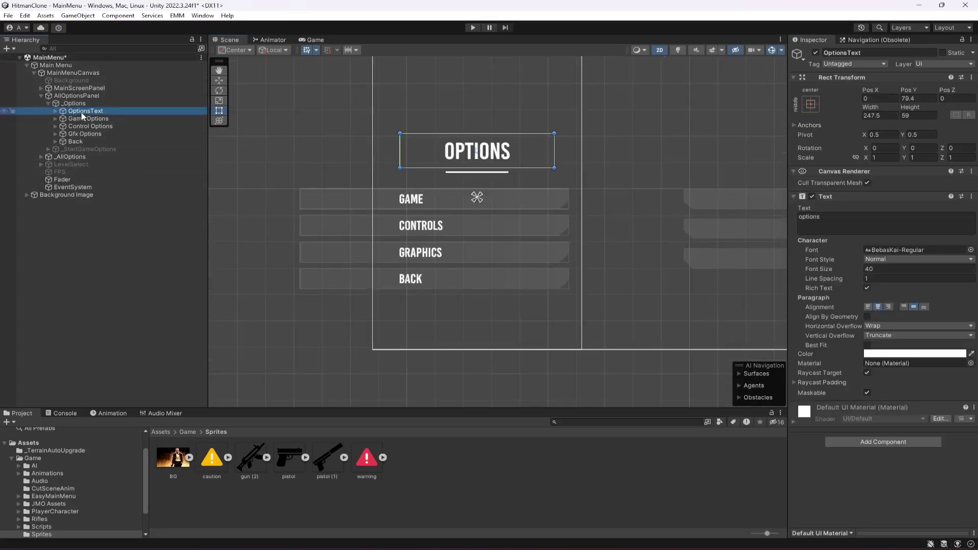
{"action": "key", "text": "Down"}
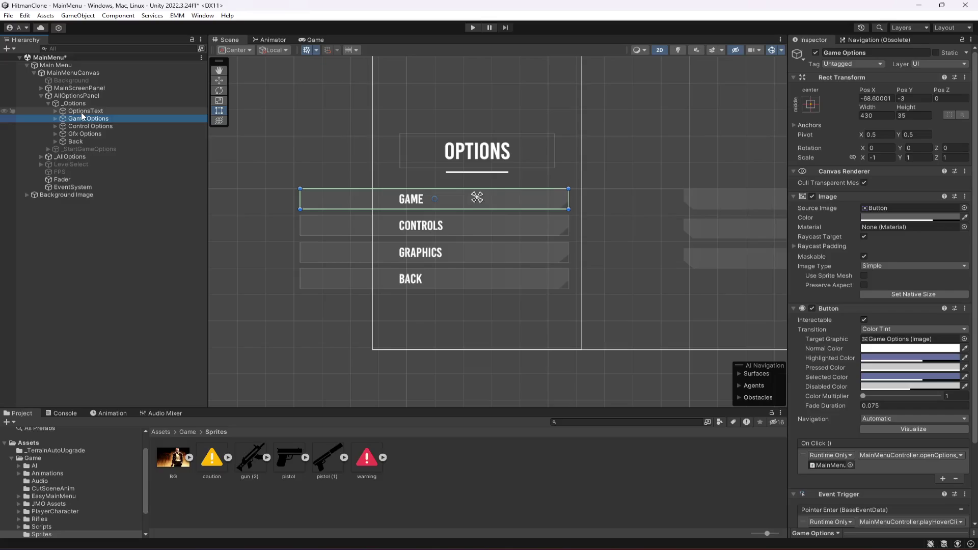
{"action": "key", "text": "Down"}
{"action": "key", "text": "Down"}
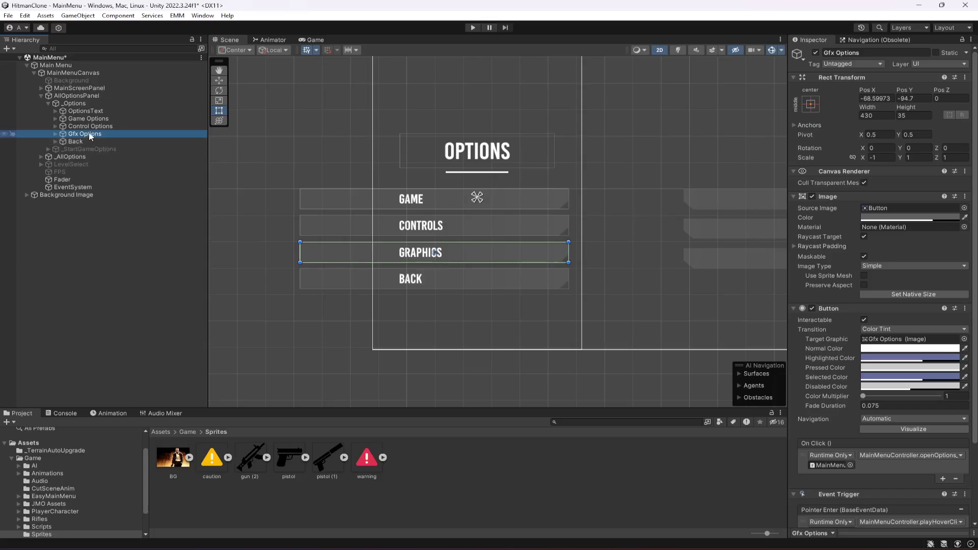
{"action": "left_click", "coordinate": [815, 53]}
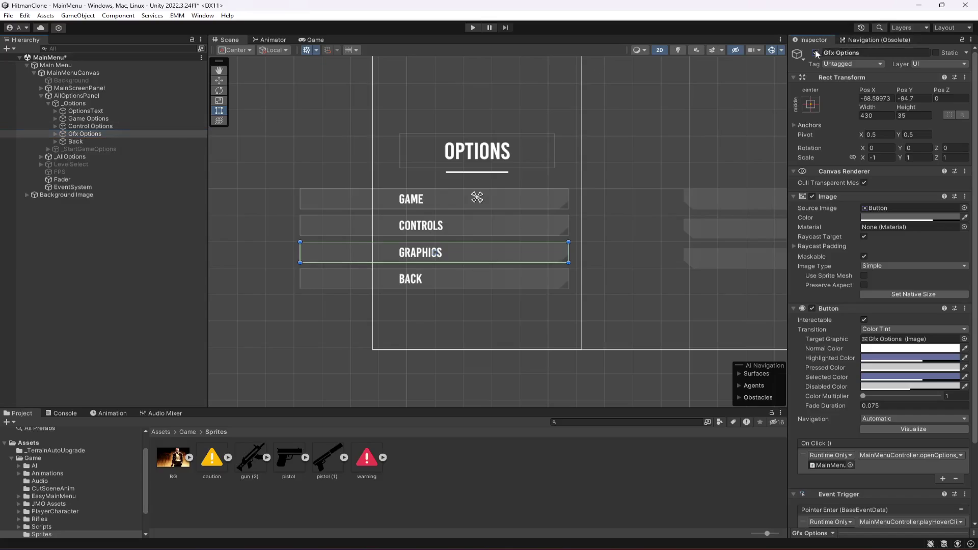
{"action": "left_click", "coordinate": [85, 141]}
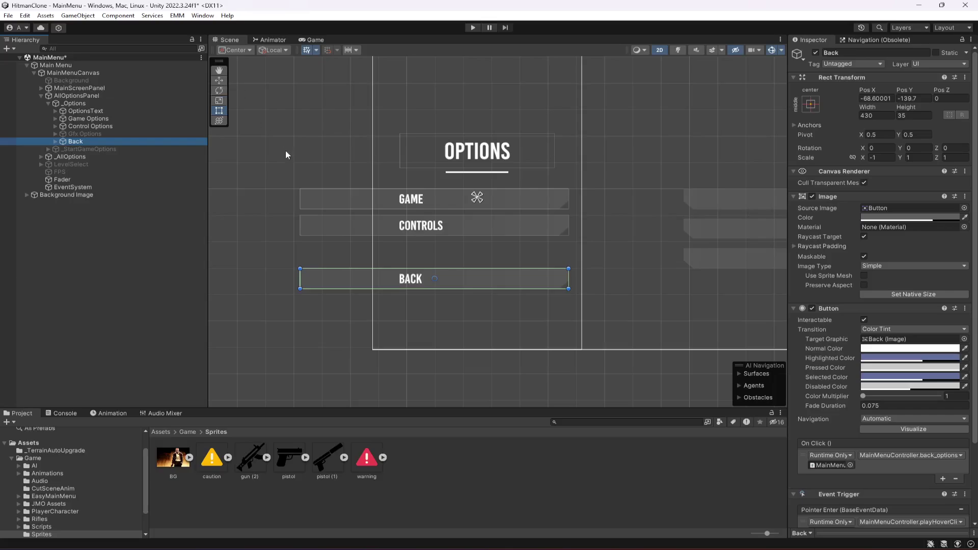
{"action": "left_click", "coordinate": [221, 80]}
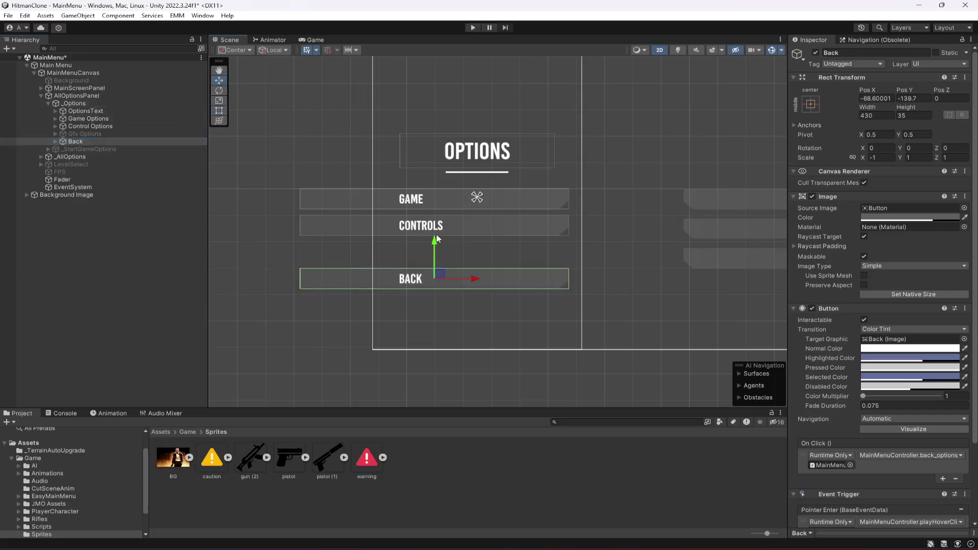
{"action": "key", "text": "ctrl+z"}
{"action": "key", "text": "ctrl+z"}
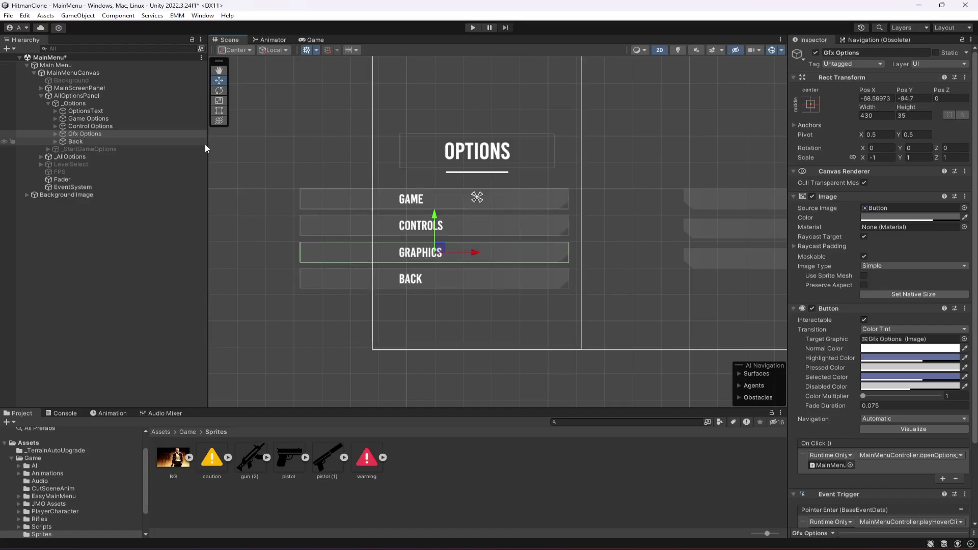
Move the Back button up into the Graphics row
{"action": "left_click", "coordinate": [97, 141]}
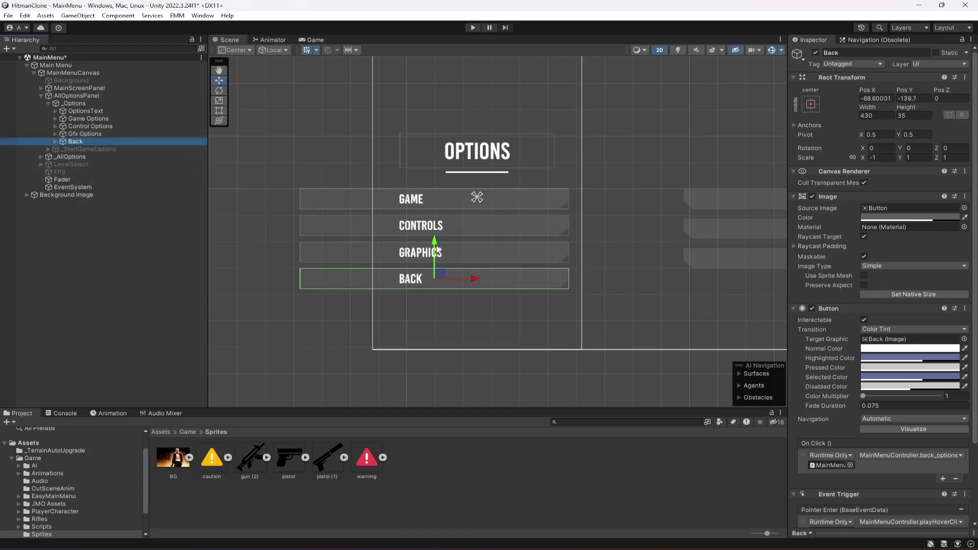
{"action": "left_click_drag", "start_coordinate": [437, 248], "coordinate": [446, 212]}
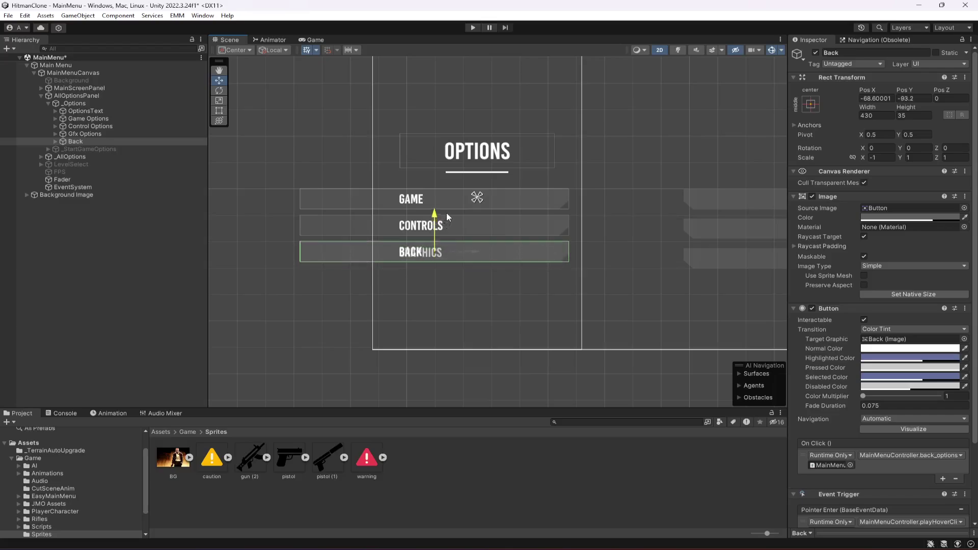
{"action": "scroll", "coordinate": [451, 247], "scroll_direction": "up", "scroll_amount": 10}
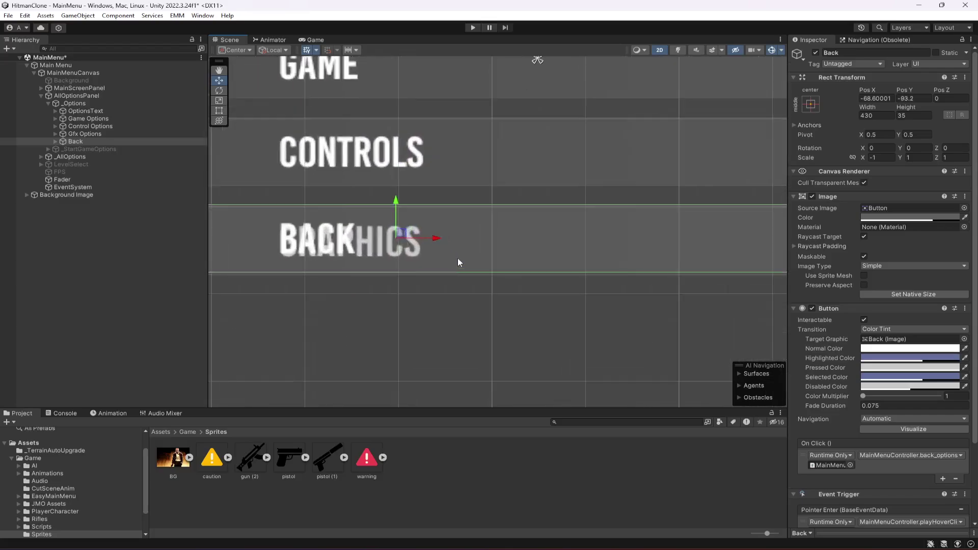
{"action": "left_click_drag", "start_coordinate": [398, 209], "coordinate": [397, 212]}
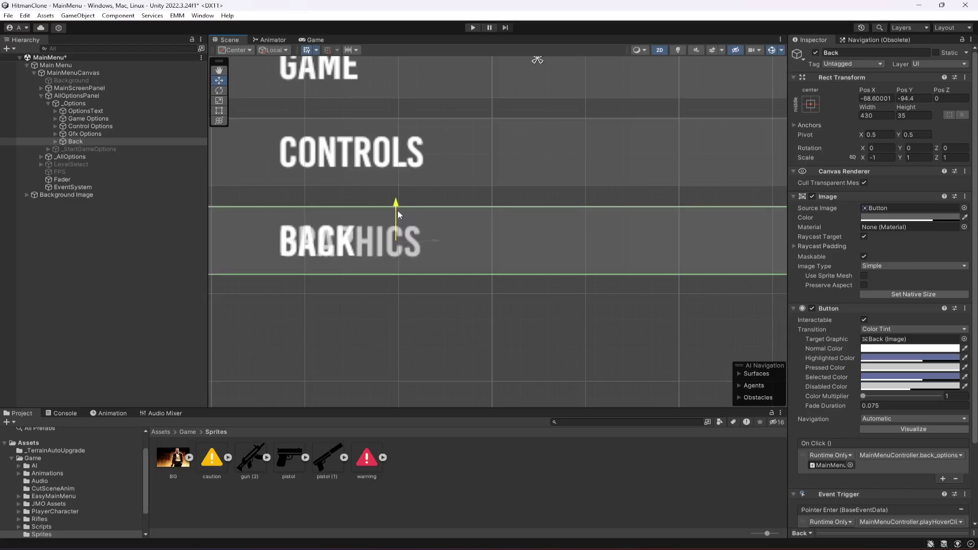
{"action": "scroll", "coordinate": [435, 258], "scroll_direction": "down", "scroll_amount": 8}
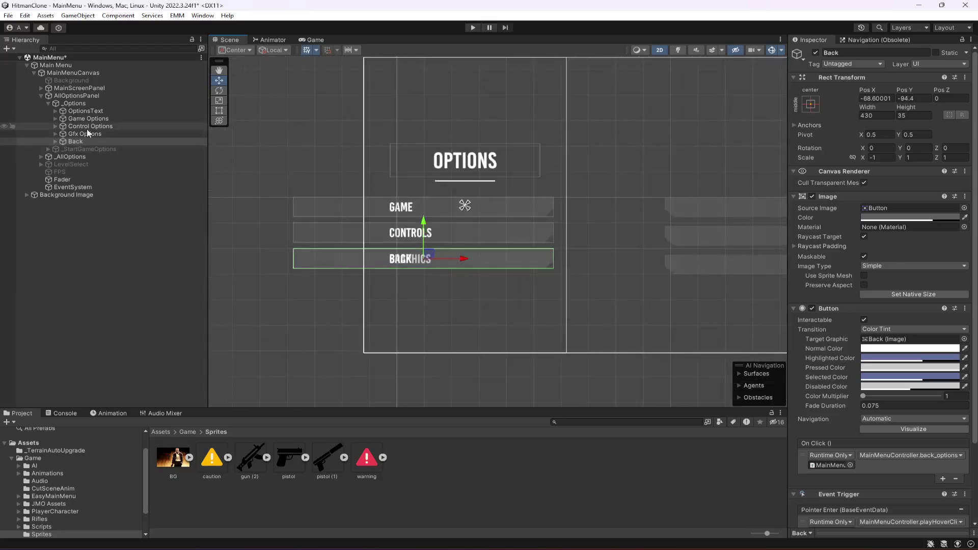
Disable the Gfx Options button again and reselect the _Options panel
{"action": "left_click", "coordinate": [87, 132]}
{"action": "left_click", "coordinate": [816, 53]}
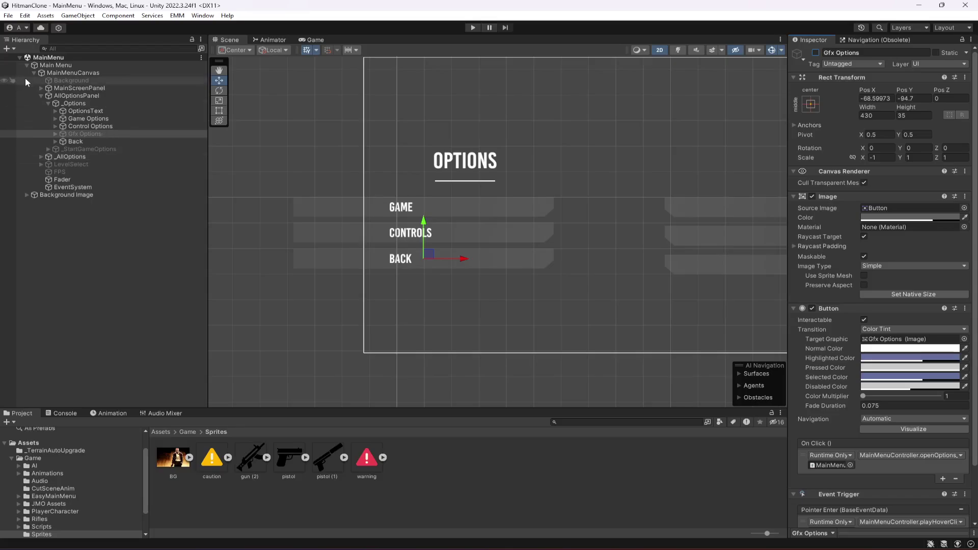
{"action": "left_click", "coordinate": [71, 103]}
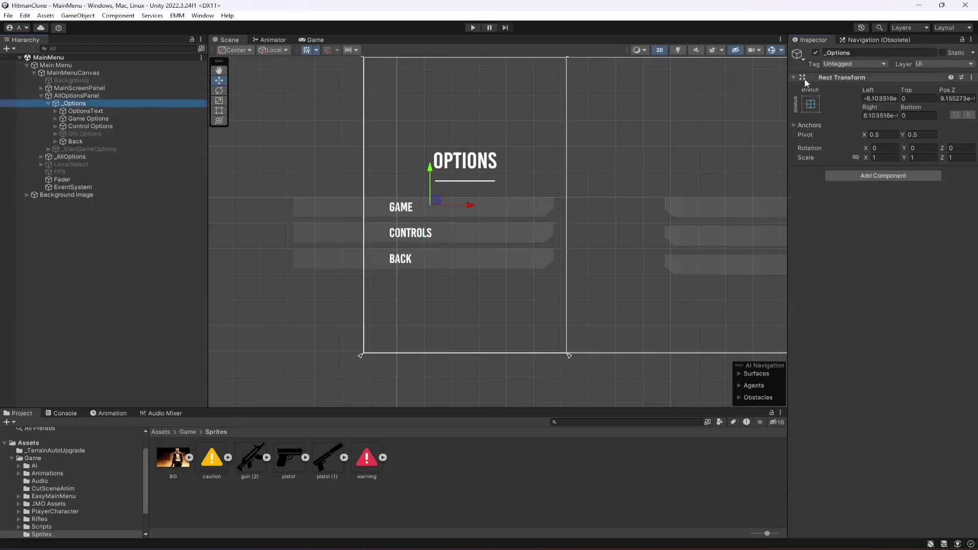
Hide the _Options panel and make the _GameOptions panel visible in the scene
{"action": "left_click", "coordinate": [816, 52]}
{"action": "left_click", "coordinate": [49, 103]}
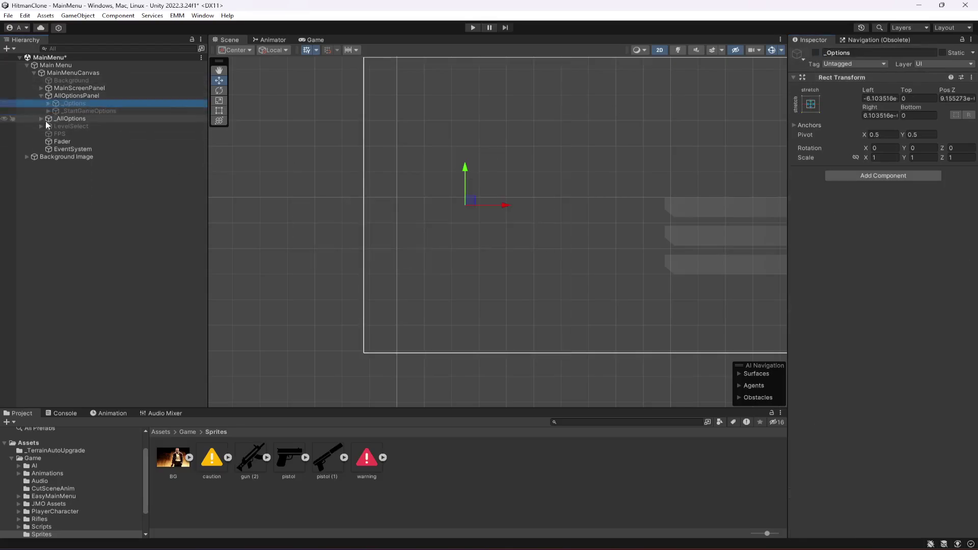
{"action": "left_click", "coordinate": [59, 118]}
{"action": "left_click", "coordinate": [41, 119]}
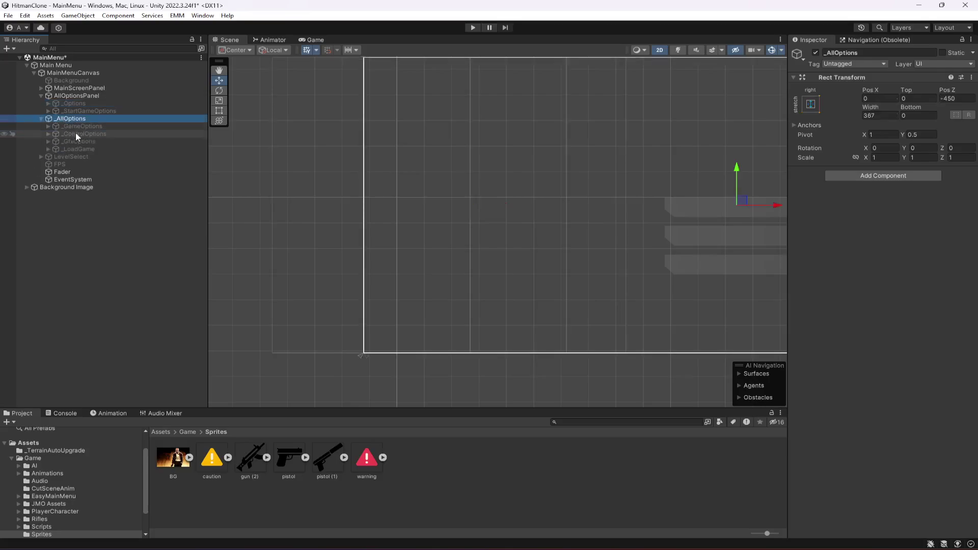
{"action": "left_click", "coordinate": [84, 127]}
{"action": "left_click", "coordinate": [816, 53]}
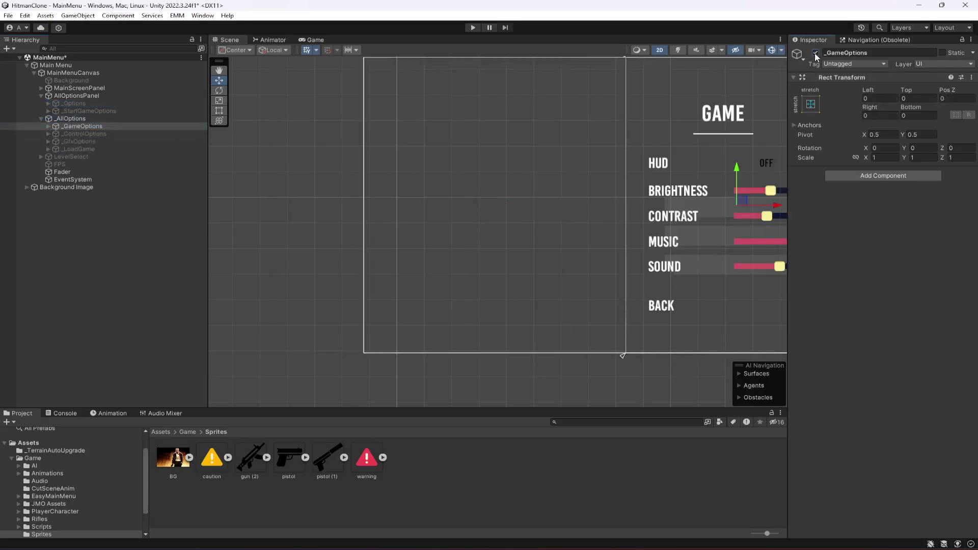
{"action": "middle_click_drag", "start_coordinate": [615, 232], "coordinate": [389, 262]}
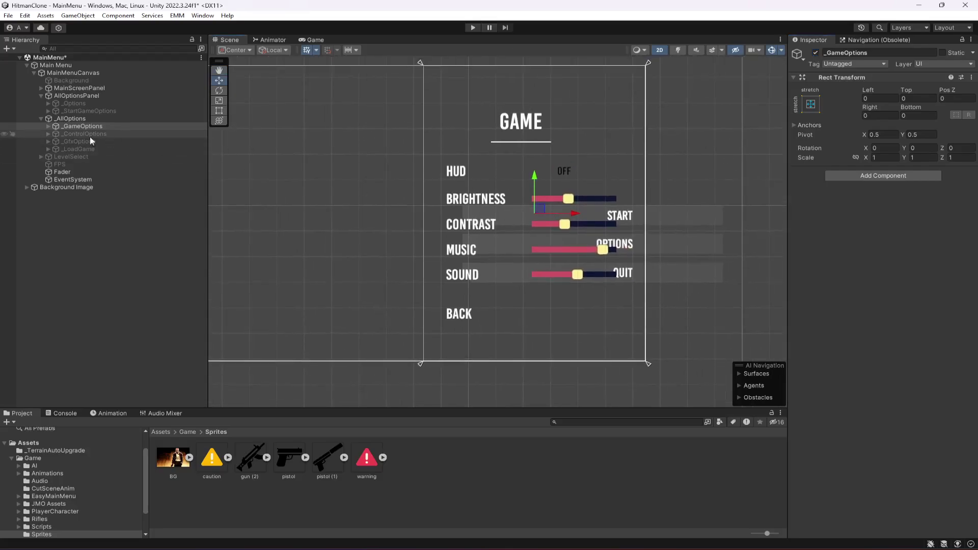
Delete the HUD, Contrast, Music and Sound options from _GameOptions
{"action": "left_click", "coordinate": [48, 126]}
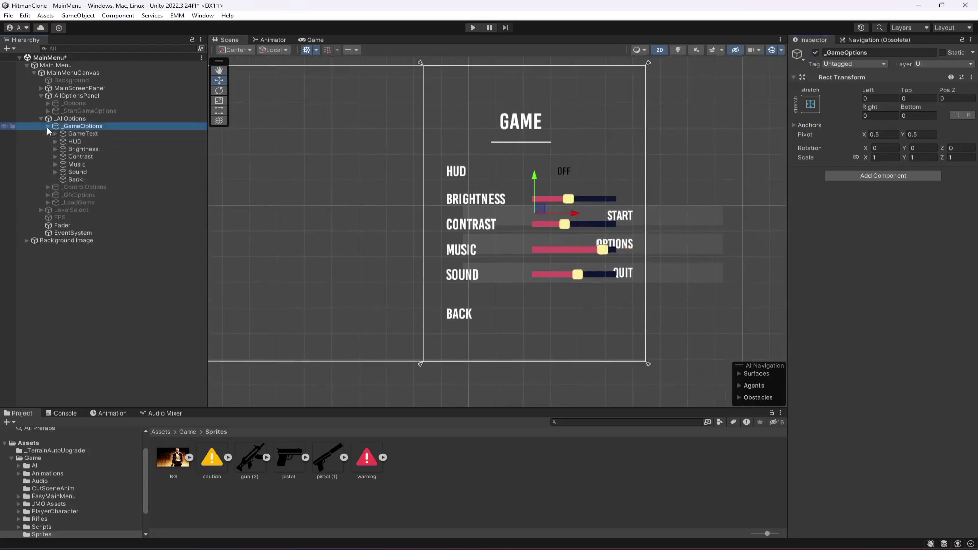
{"action": "left_click", "coordinate": [79, 134]}
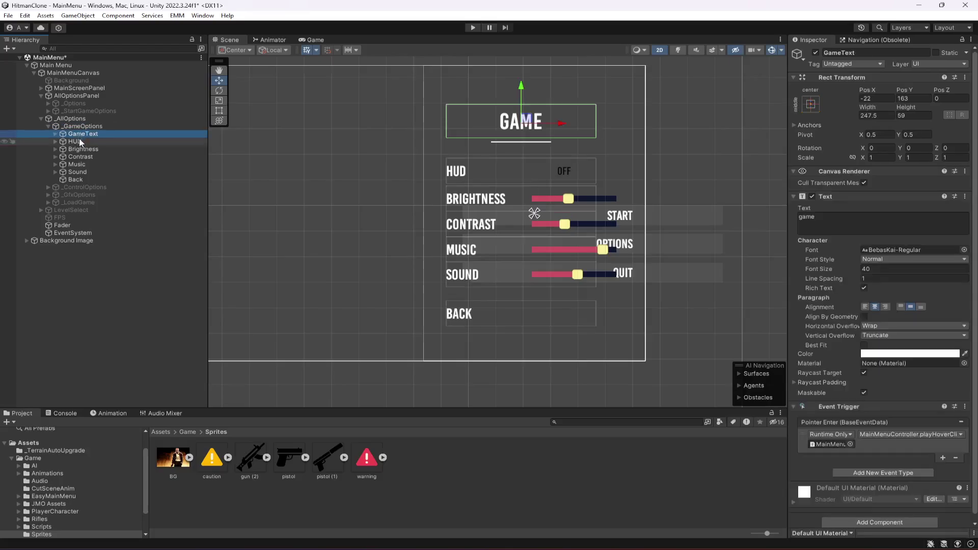
{"action": "left_click", "coordinate": [79, 142]}
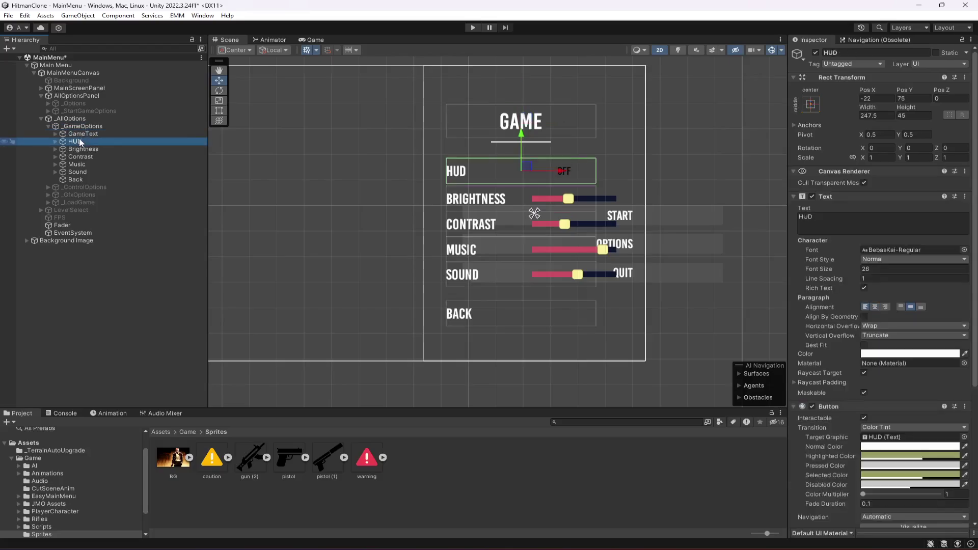
{"action": "key", "text": "Delete"}
{"action": "left_click", "coordinate": [85, 143]}
{"action": "left_click", "coordinate": [86, 149]}
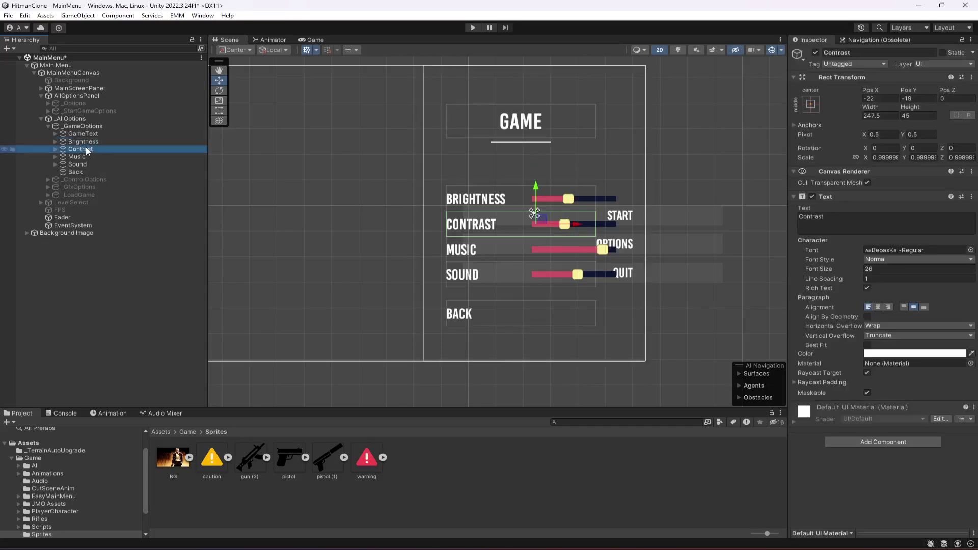
{"action": "key", "text": "Delete"}
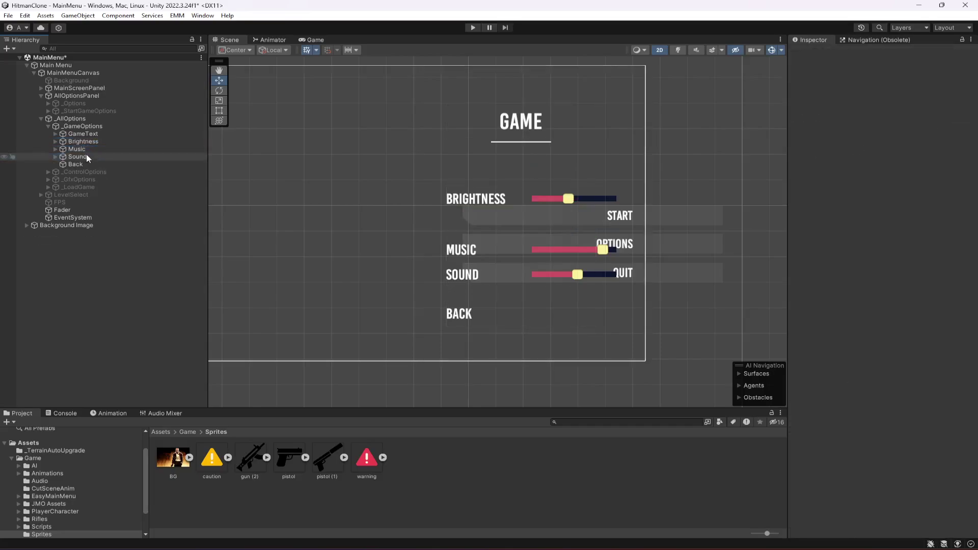
{"action": "left_click", "coordinate": [86, 149]}
{"action": "key", "text": "Delete"}
{"action": "left_click", "coordinate": [81, 149]}
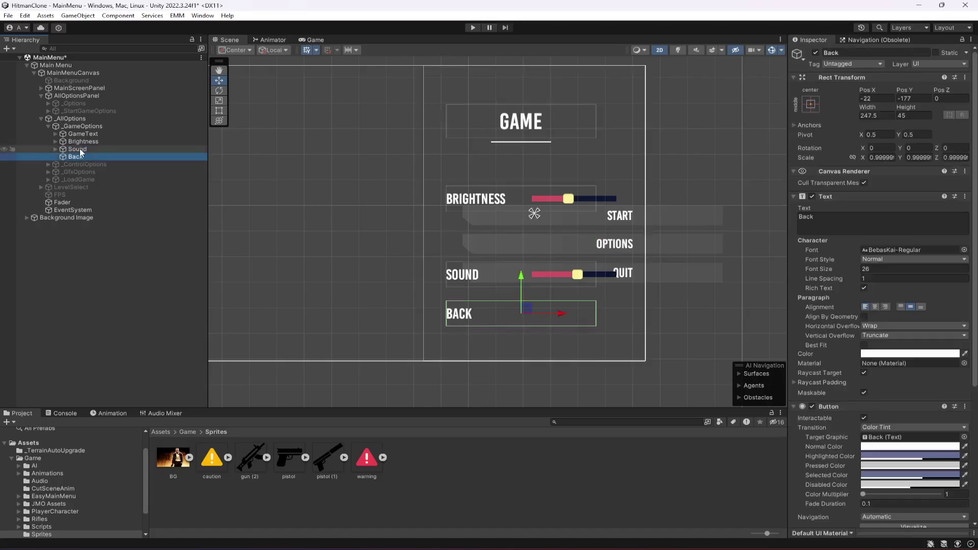
{"action": "key", "text": "Delete"}
Move Brightness up just under the GAME title and save the MainMenu scene
{"action": "left_click", "coordinate": [81, 141]}
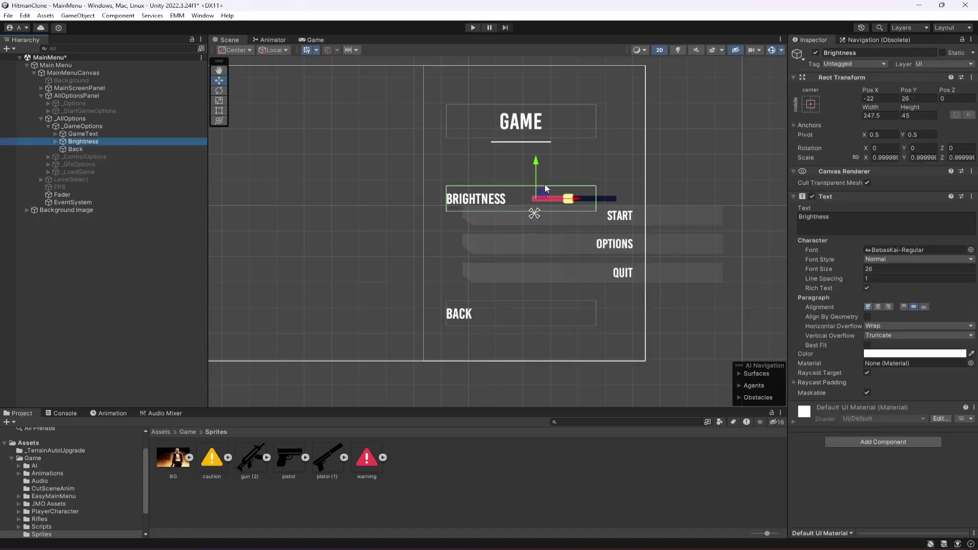
{"action": "left_click_drag", "start_coordinate": [536, 164], "coordinate": [541, 130]}
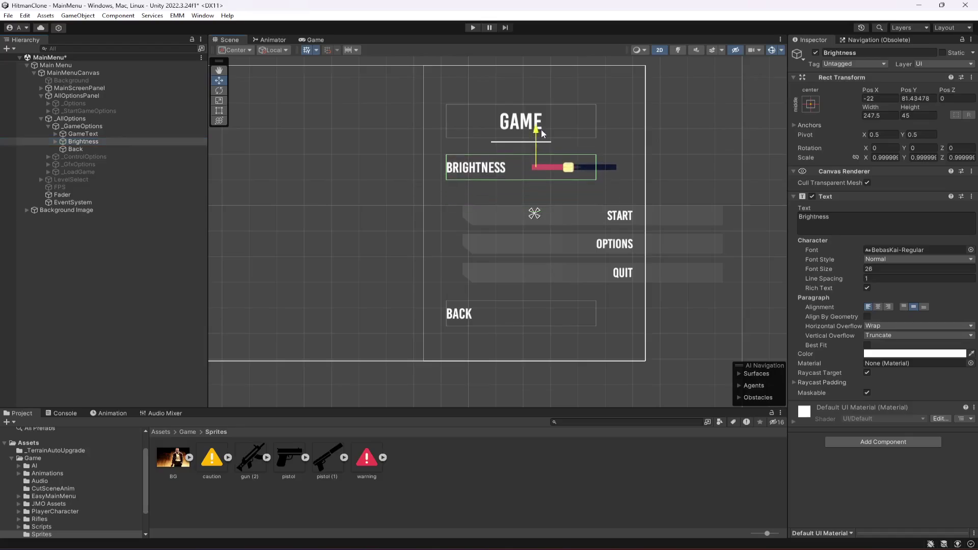
{"action": "left_click", "coordinate": [76, 148]}
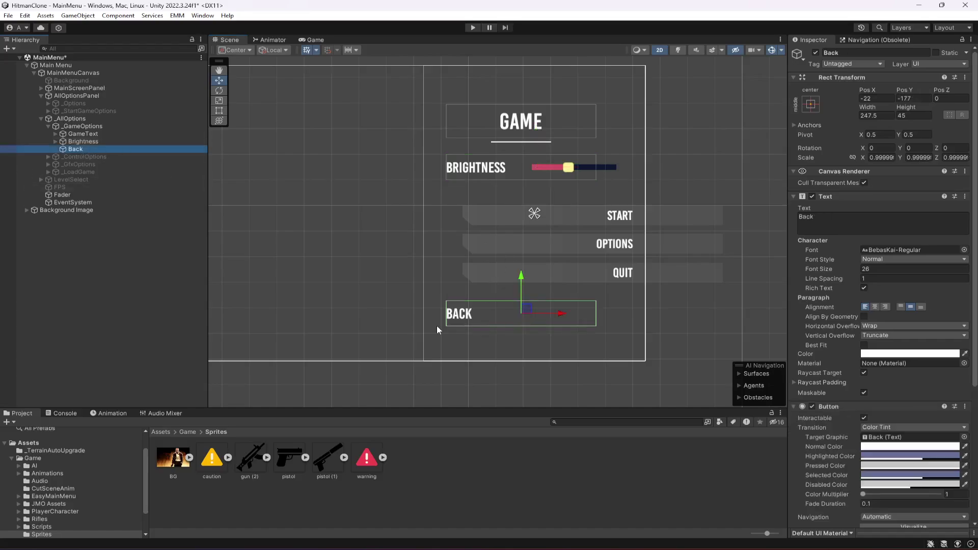
{"action": "key", "text": "ctrl+s"}
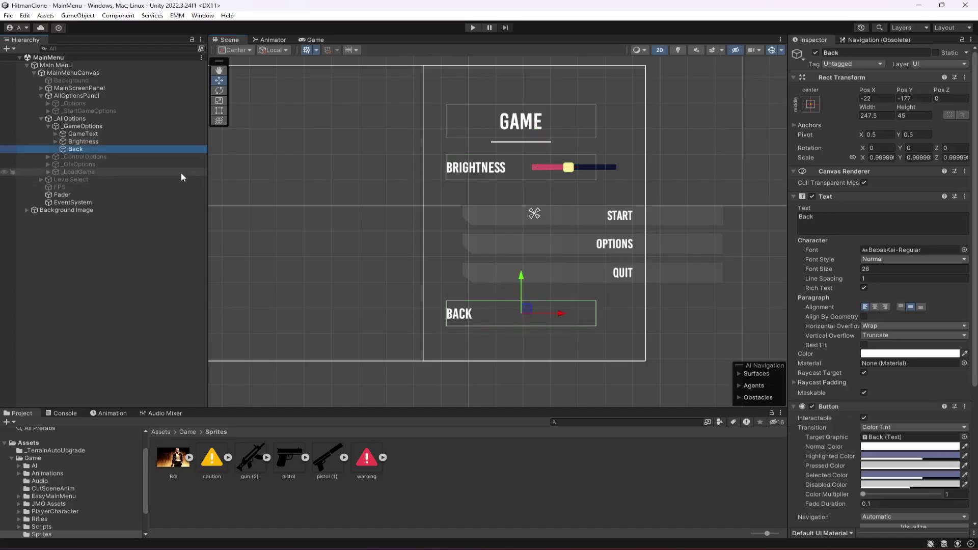
{"action": "left_click", "coordinate": [49, 125]}
Hide the GAME panel and briefly preview the CONTROLS, GRAPHICS and LOAD panels, leaving them hidden
{"action": "left_click", "coordinate": [59, 128]}
{"action": "left_click", "coordinate": [816, 53]}
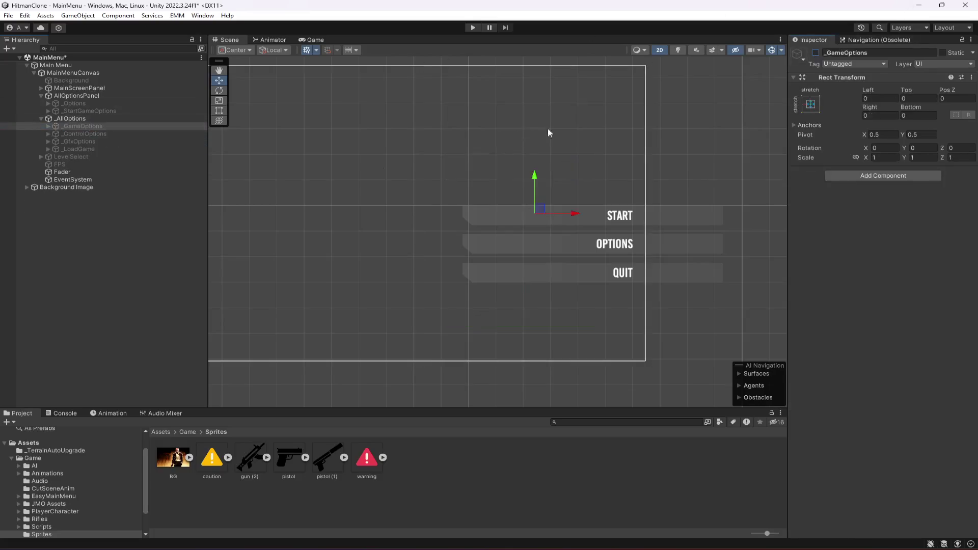
{"action": "left_click", "coordinate": [81, 134]}
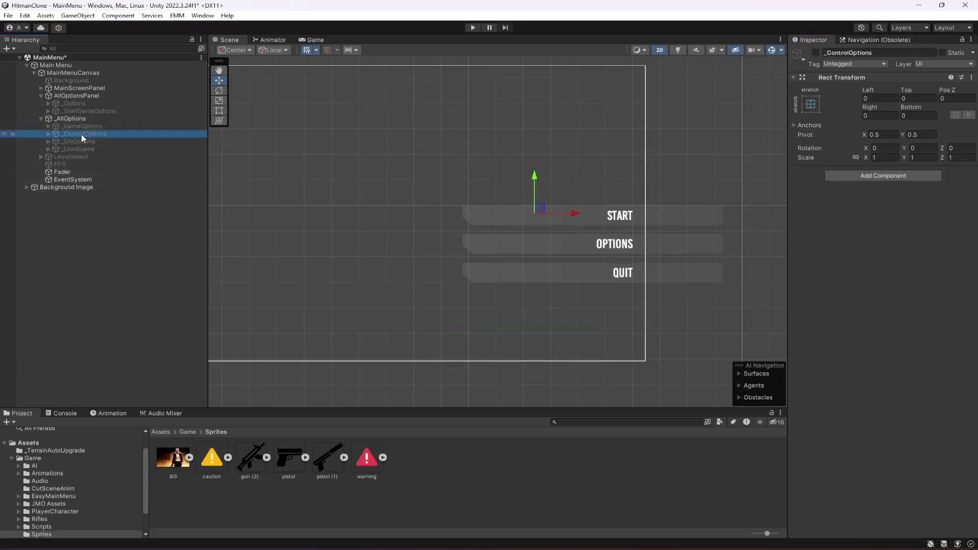
{"action": "left_click", "coordinate": [816, 52]}
{"action": "left_click", "coordinate": [816, 52]}
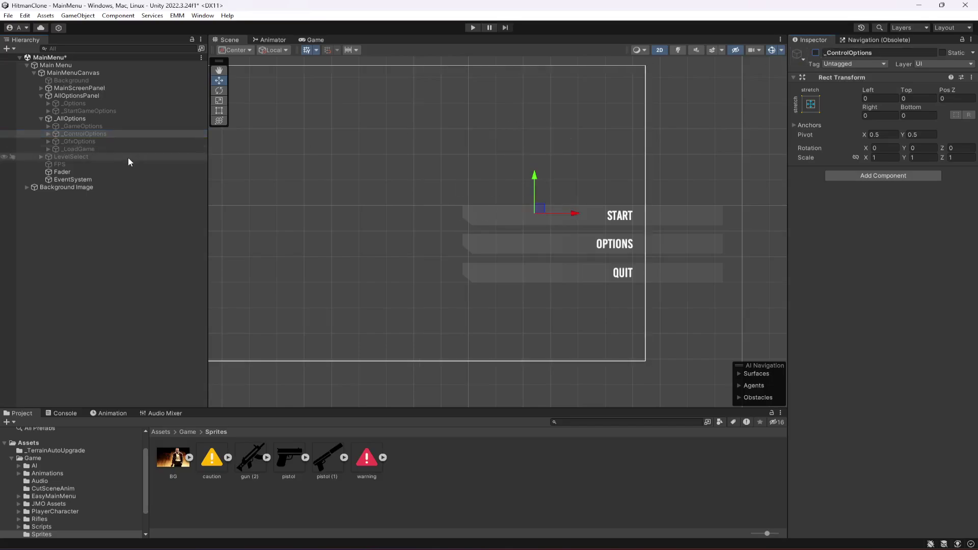
{"action": "left_click", "coordinate": [91, 142]}
{"action": "left_click", "coordinate": [816, 53]}
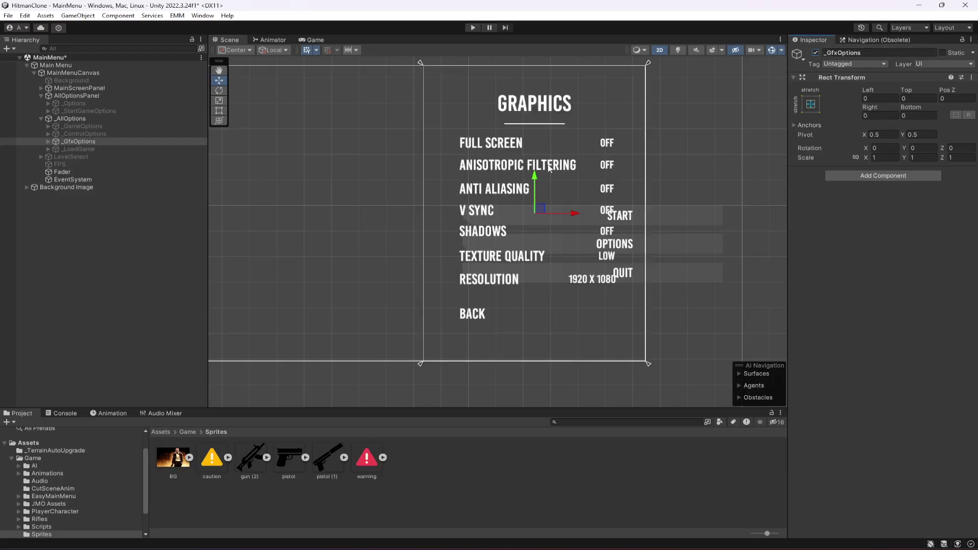
{"action": "left_click", "coordinate": [815, 53]}
{"action": "left_click", "coordinate": [101, 149]}
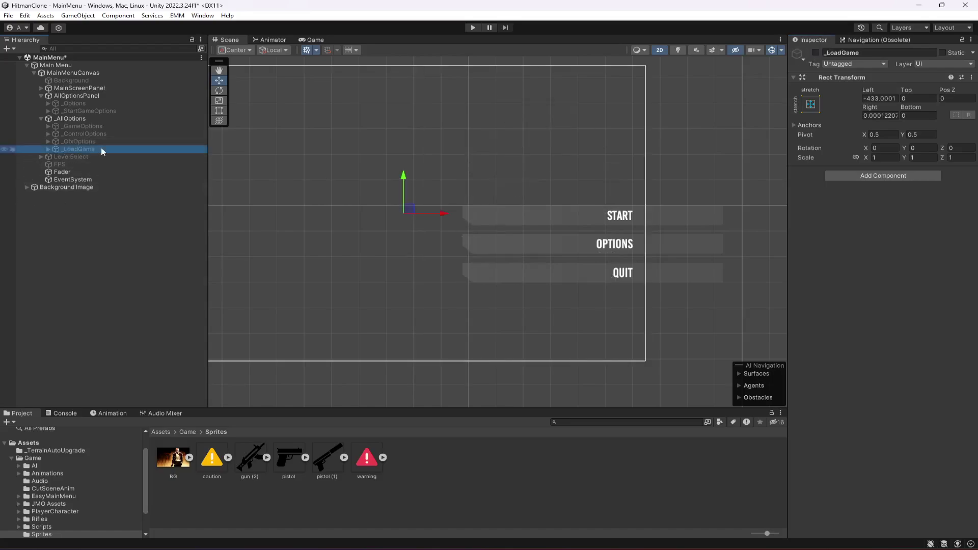
{"action": "left_click", "coordinate": [815, 53]}
{"action": "left_click", "coordinate": [815, 53]}
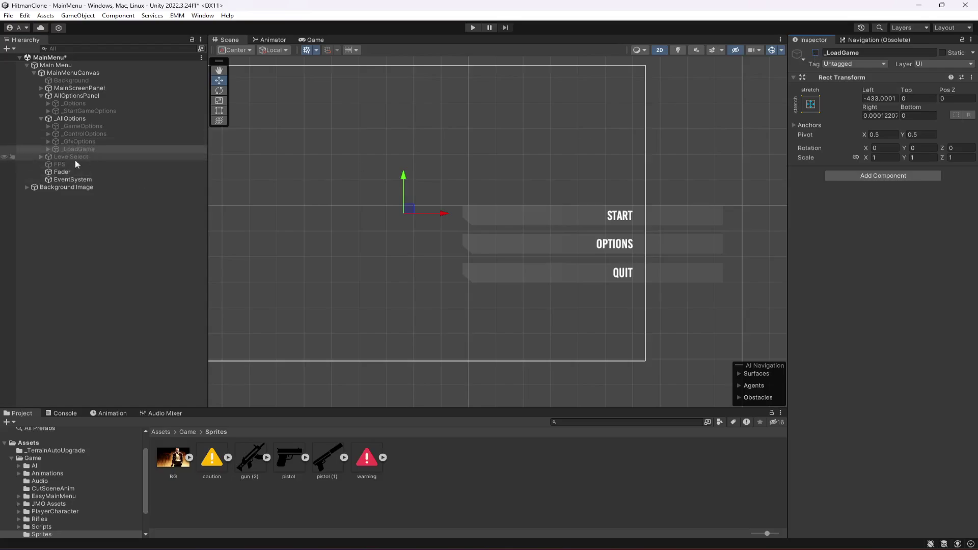
Preview and re-hide LevelSelect, then inspect the MainScreenPanel's Start, Options and Quit buttons
{"action": "left_click", "coordinate": [41, 119]}
{"action": "left_click", "coordinate": [59, 125]}
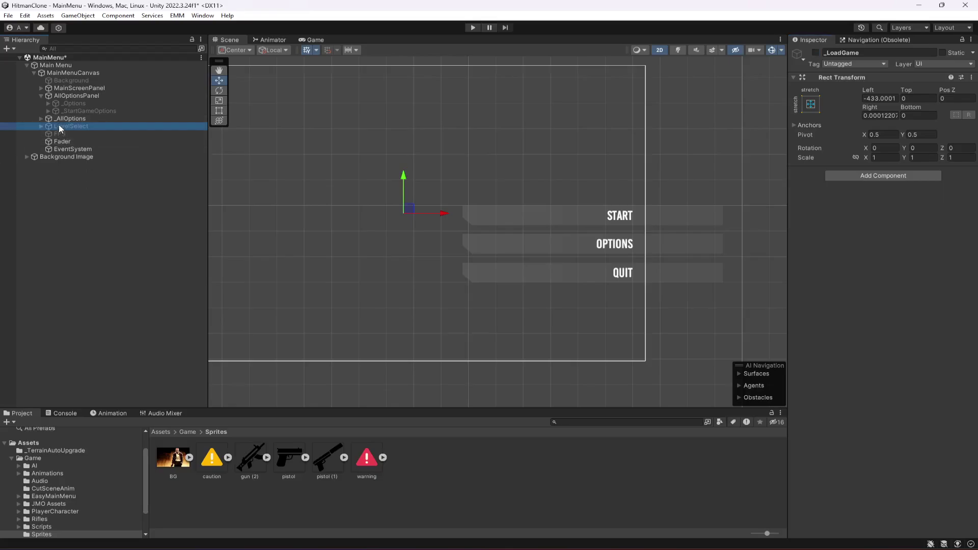
{"action": "left_click", "coordinate": [815, 53]}
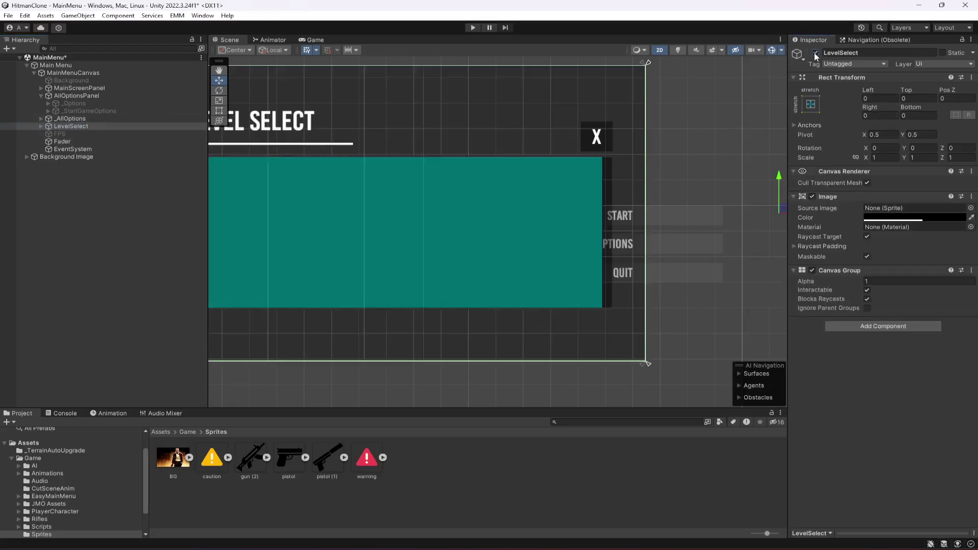
{"action": "left_click", "coordinate": [816, 53]}
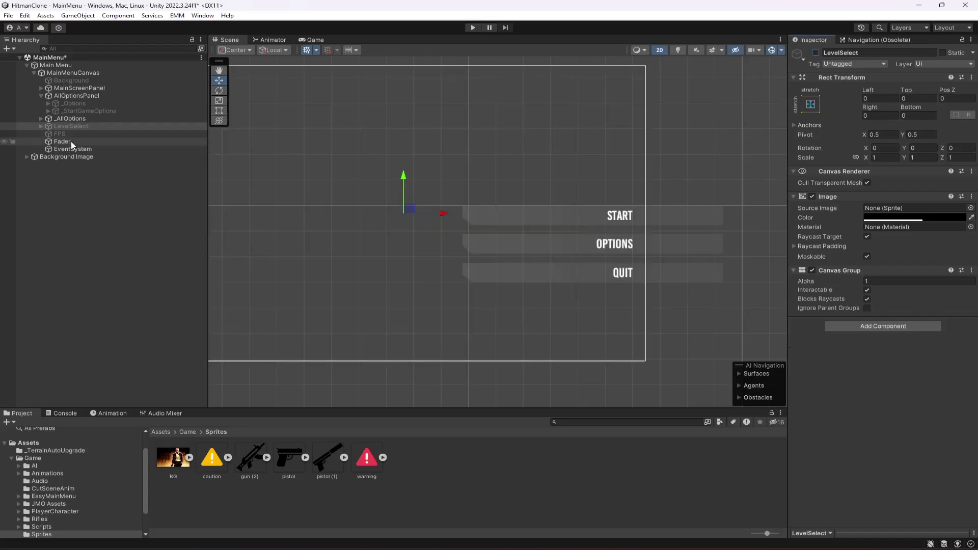
{"action": "left_click", "coordinate": [42, 95]}
{"action": "left_click", "coordinate": [41, 88]}
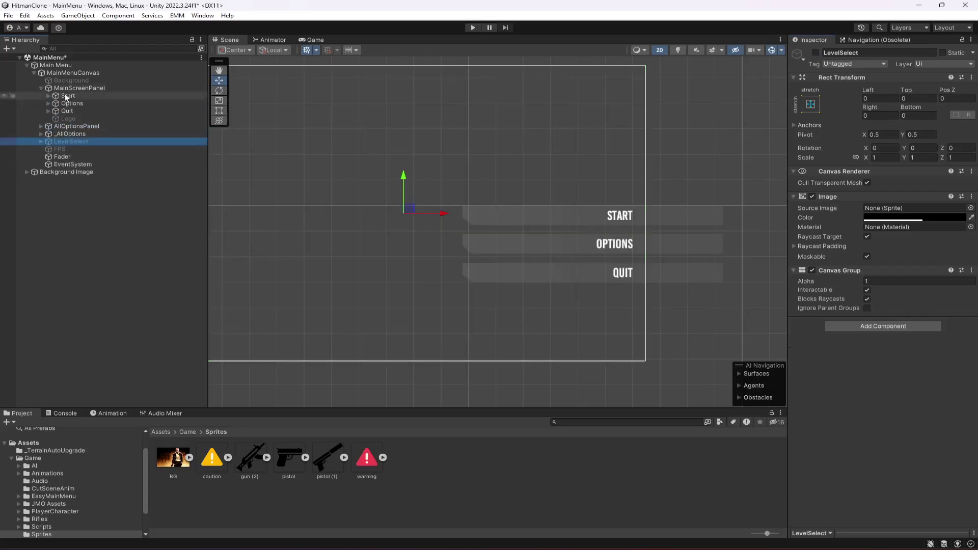
{"action": "left_click", "coordinate": [78, 89]}
{"action": "left_click", "coordinate": [77, 94]}
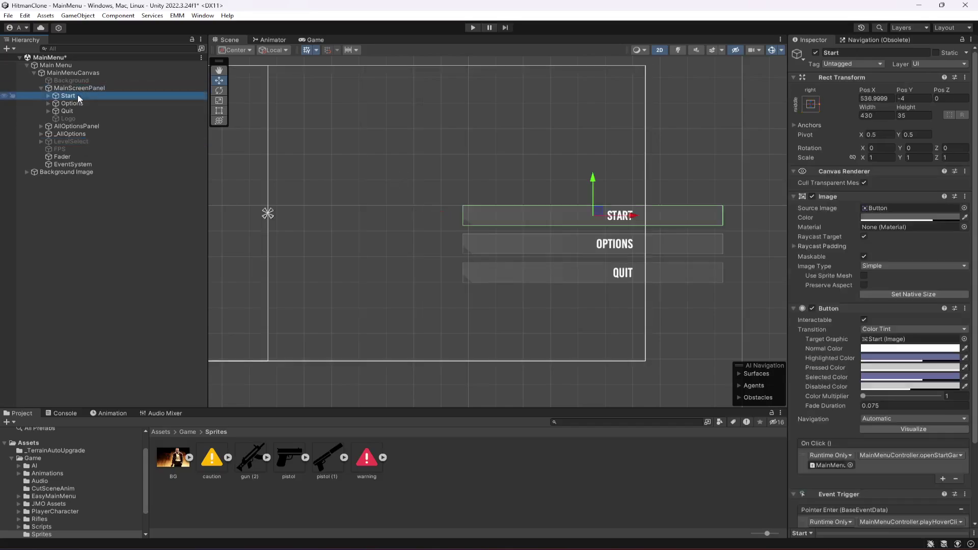
{"action": "left_click", "coordinate": [48, 94]}
{"action": "left_click", "coordinate": [47, 93]}
{"action": "left_click", "coordinate": [65, 106]}
{"action": "left_click", "coordinate": [66, 112]}
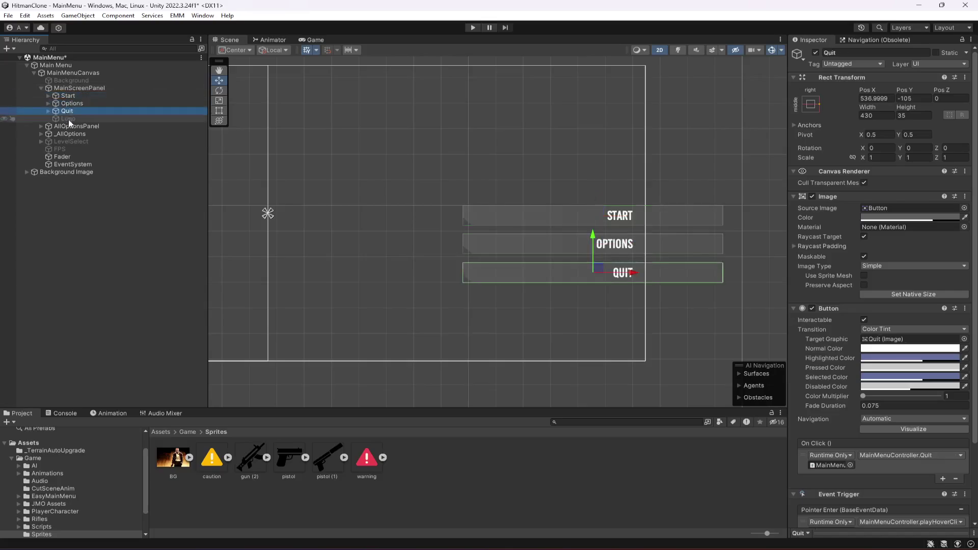
Expand AllOptionsPanel and select _StartGameOptions for inspection
{"action": "left_click", "coordinate": [41, 88]}
{"action": "left_click", "coordinate": [41, 96]}
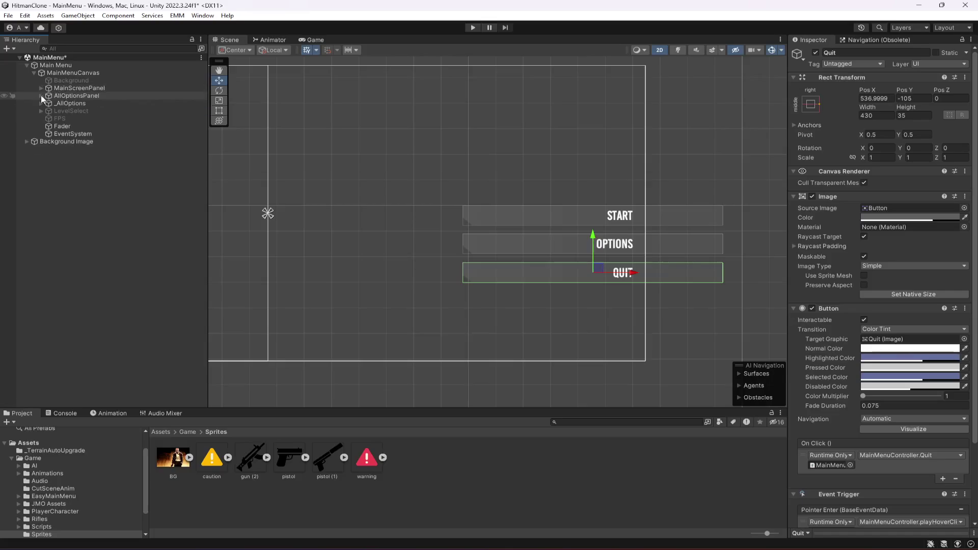
{"action": "left_click", "coordinate": [74, 112]}
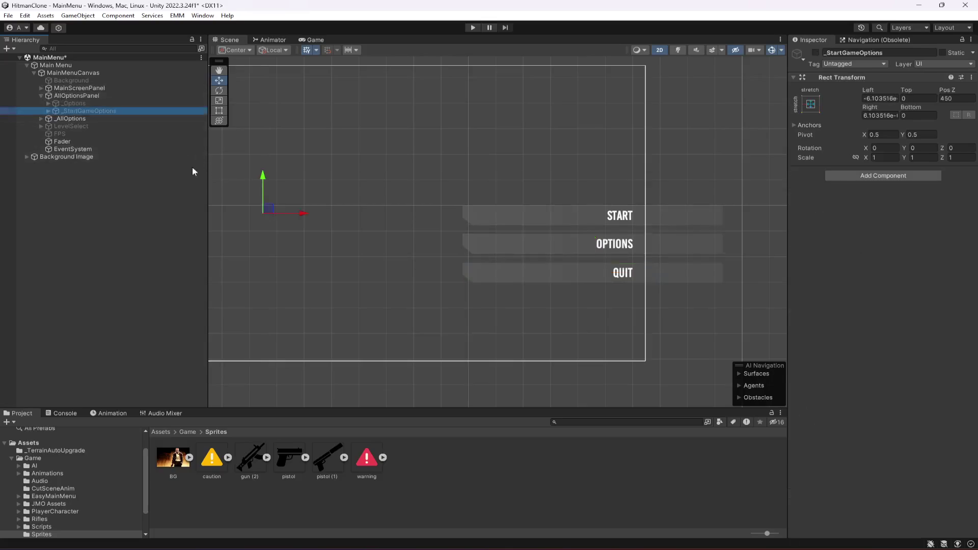
Activate _StartGameOptions, frame it, and inspect its StartText and New Game items
{"action": "left_click", "coordinate": [815, 53]}
{"action": "key", "text": "f"}
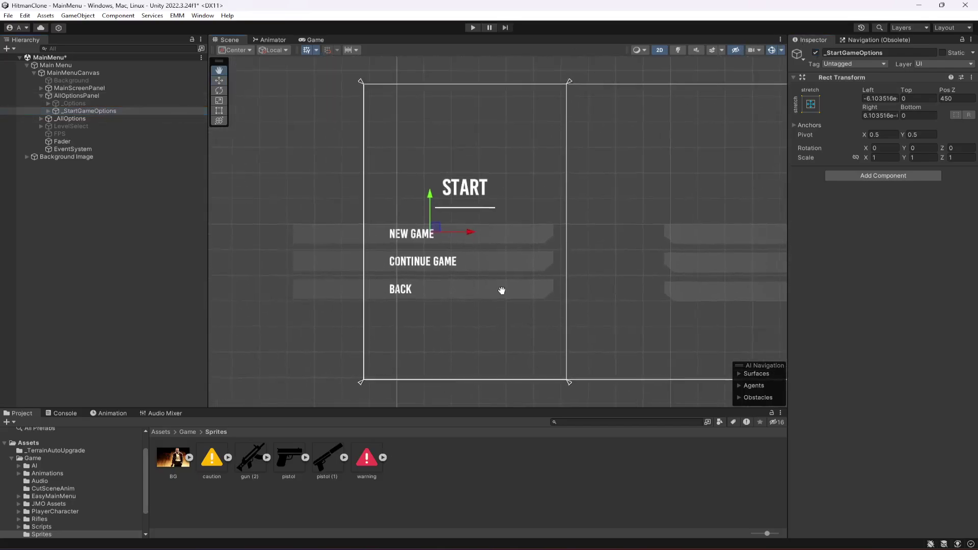
{"action": "left_click", "coordinate": [71, 112]}
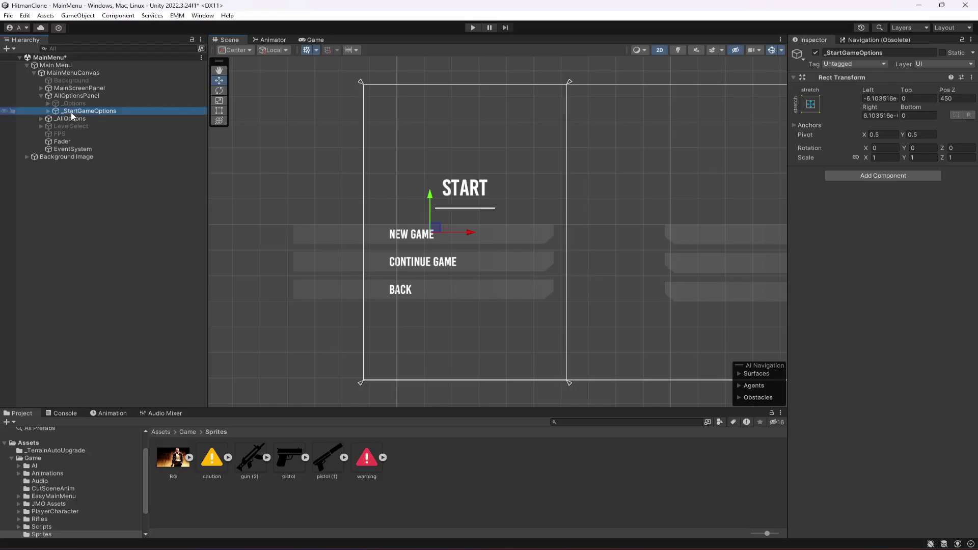
{"action": "left_click", "coordinate": [47, 111]}
{"action": "left_click", "coordinate": [77, 119]}
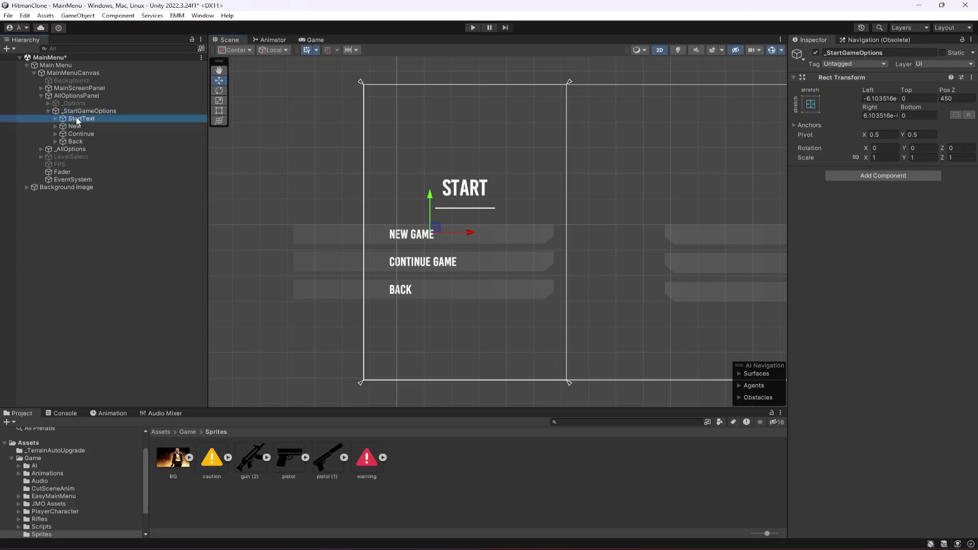
{"action": "left_click", "coordinate": [77, 127]}
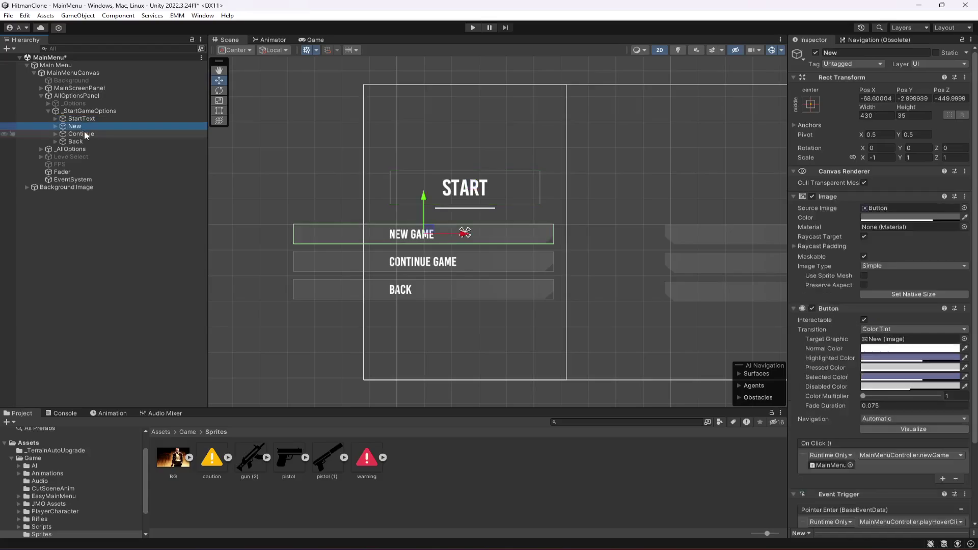
Delete the Continue button and save the scene
{"action": "left_click", "coordinate": [81, 134]}
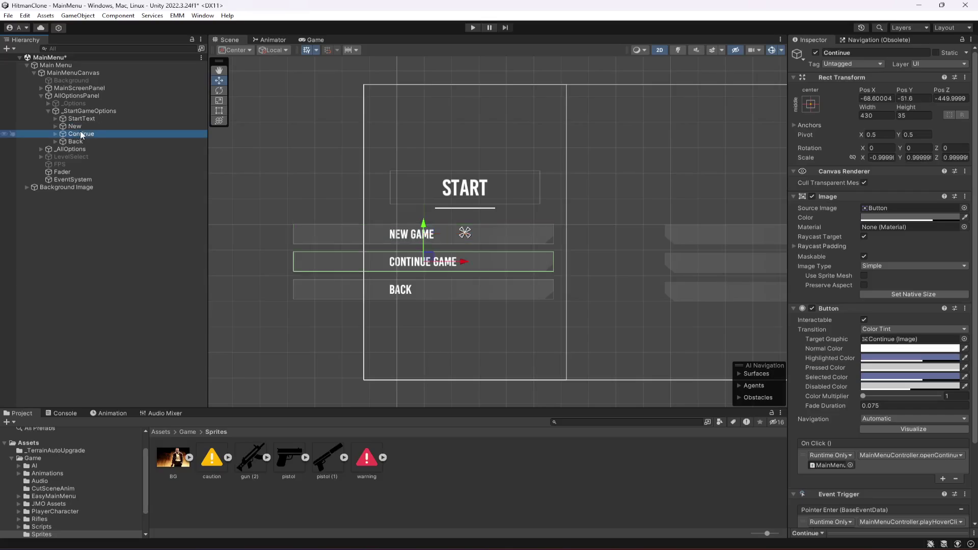
{"action": "key", "text": "Delete"}
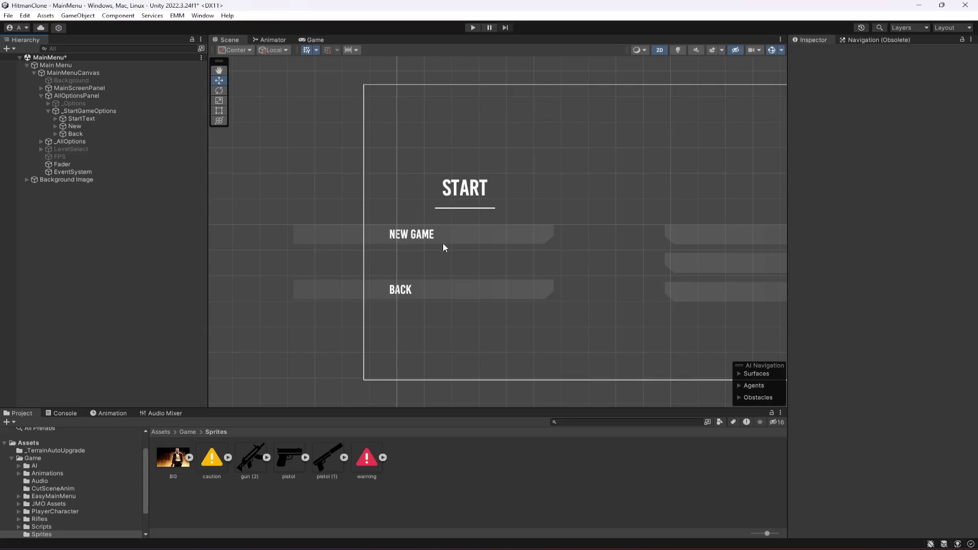
{"action": "key", "text": "ctrl+s"}
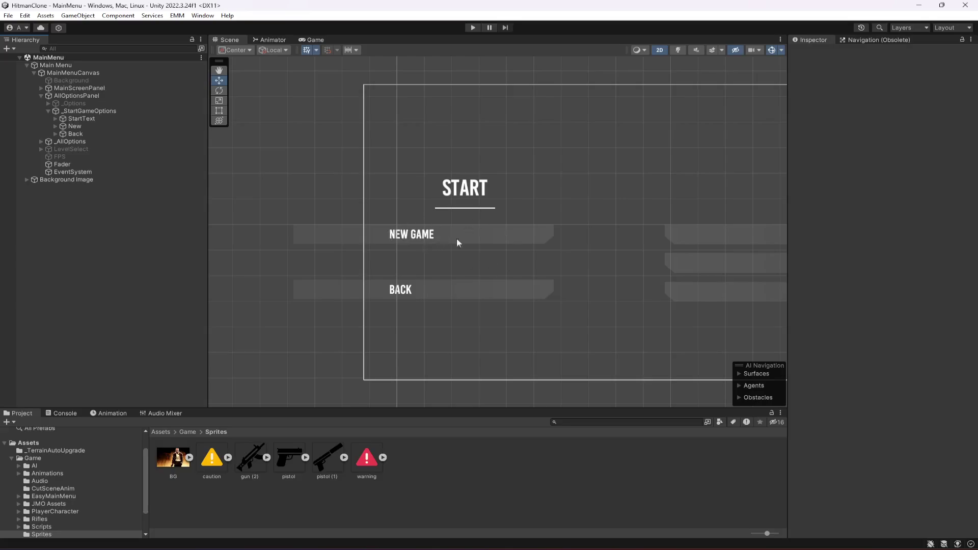
{"action": "left_click", "coordinate": [49, 110]}
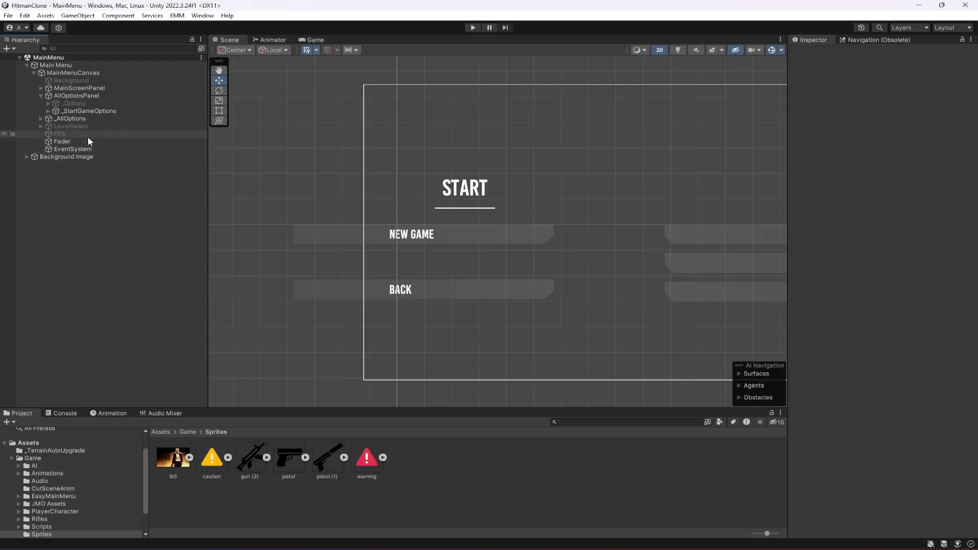
Deactivate _StartGameOptions and save the scene
{"action": "left_click", "coordinate": [87, 110]}
{"action": "left_click", "coordinate": [817, 53]}
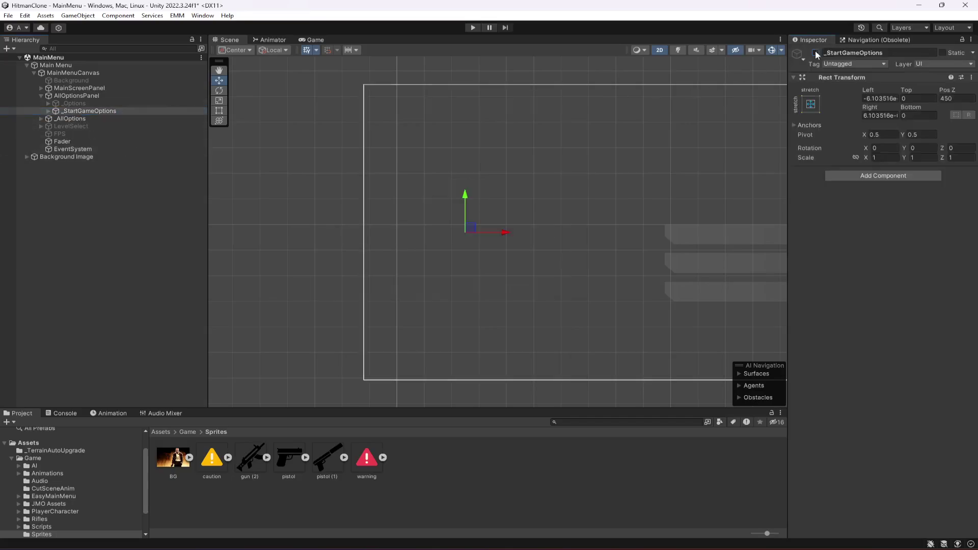
{"action": "left_click", "coordinate": [41, 96]}
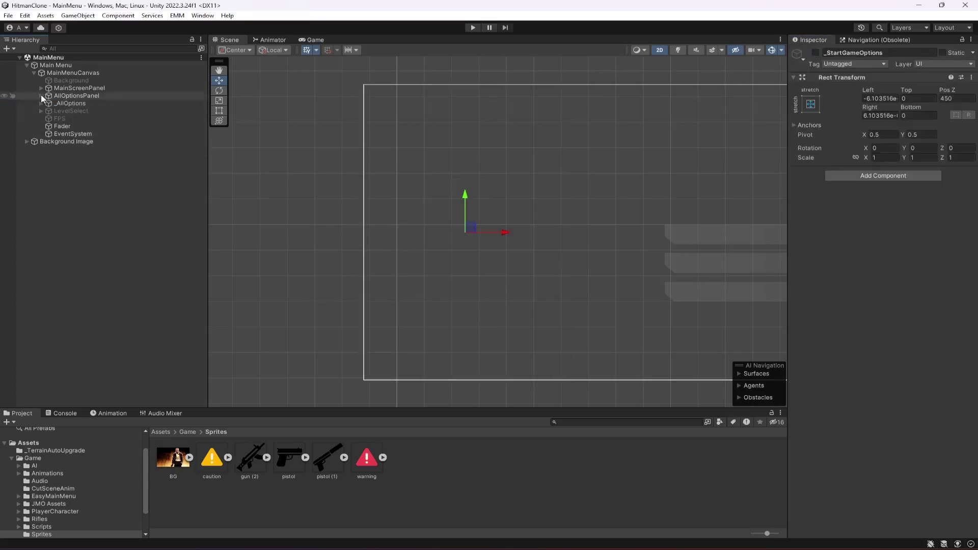
{"action": "key", "text": "ctrl+s"}
{"action": "left_click", "coordinate": [35, 73]}
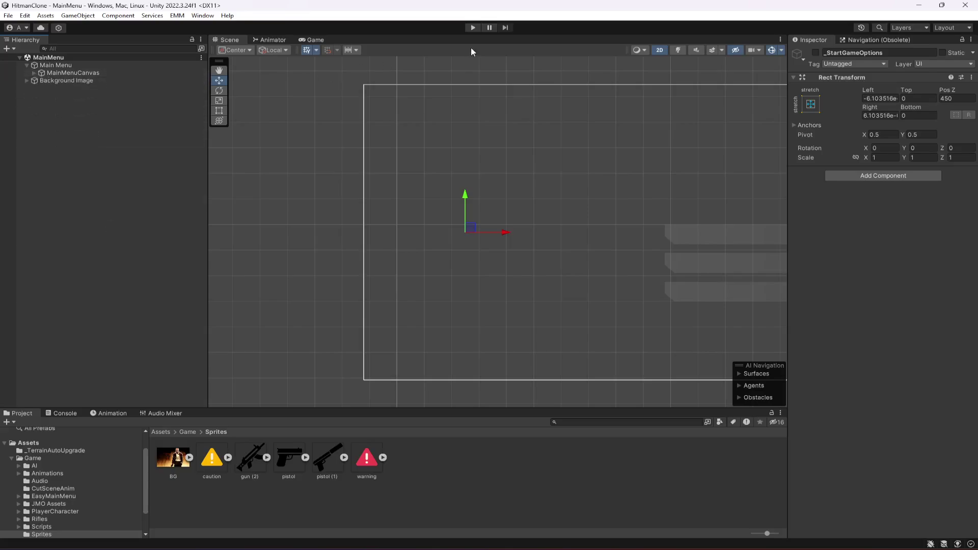
Play-test in a maximized Game view, trying the Brightness slider in the Game options
{"action": "left_click", "coordinate": [473, 27]}
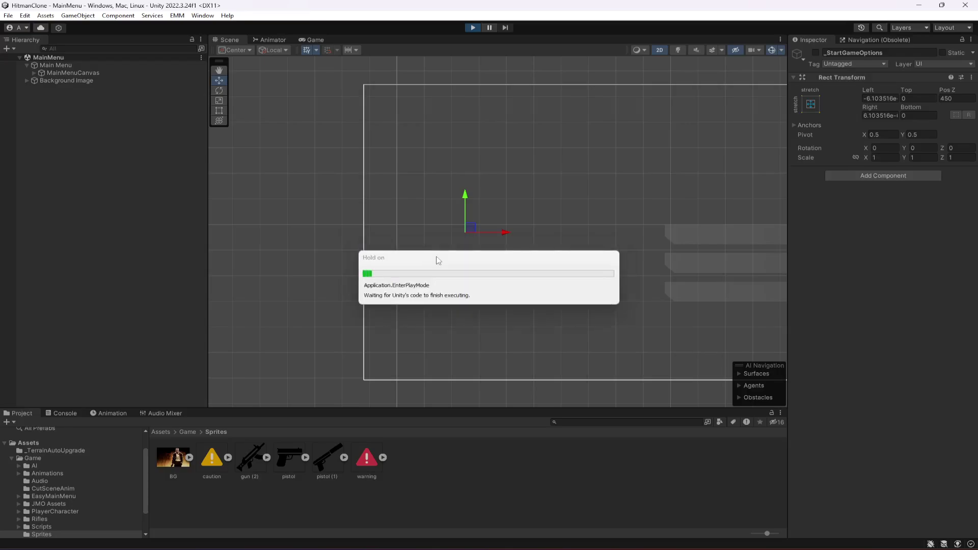
{"action": "key", "text": "shift+space"}
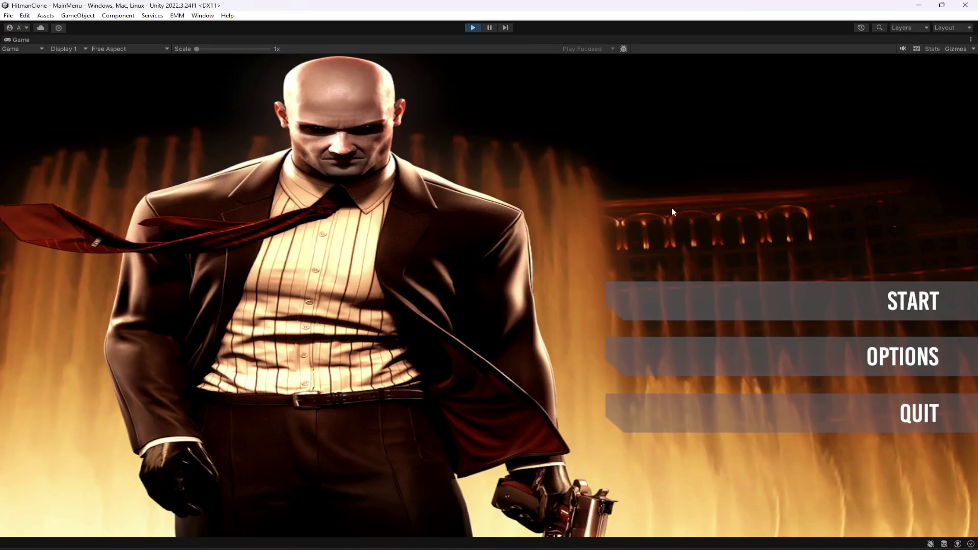
{"action": "left_click", "coordinate": [833, 357]}
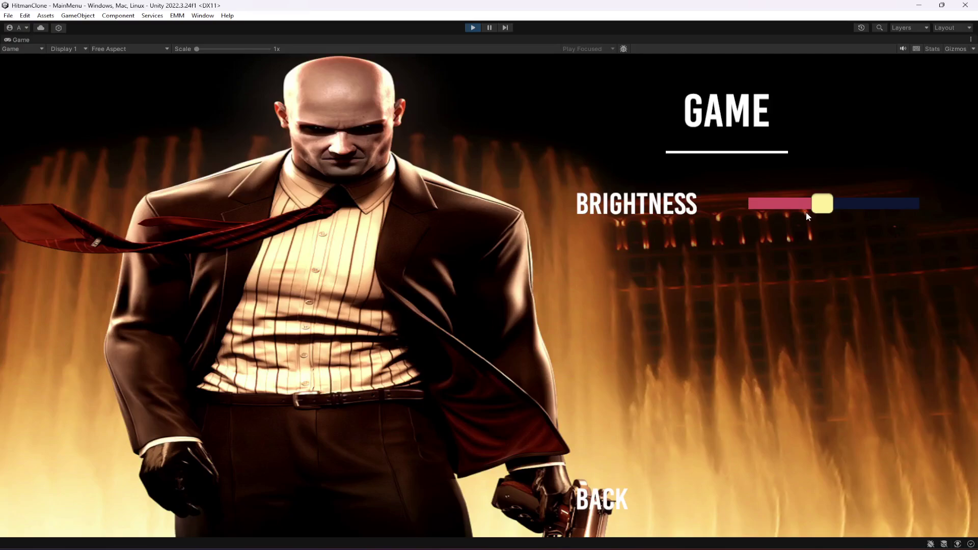
{"action": "left_click_drag", "start_coordinate": [806, 208], "coordinate": [859, 204]}
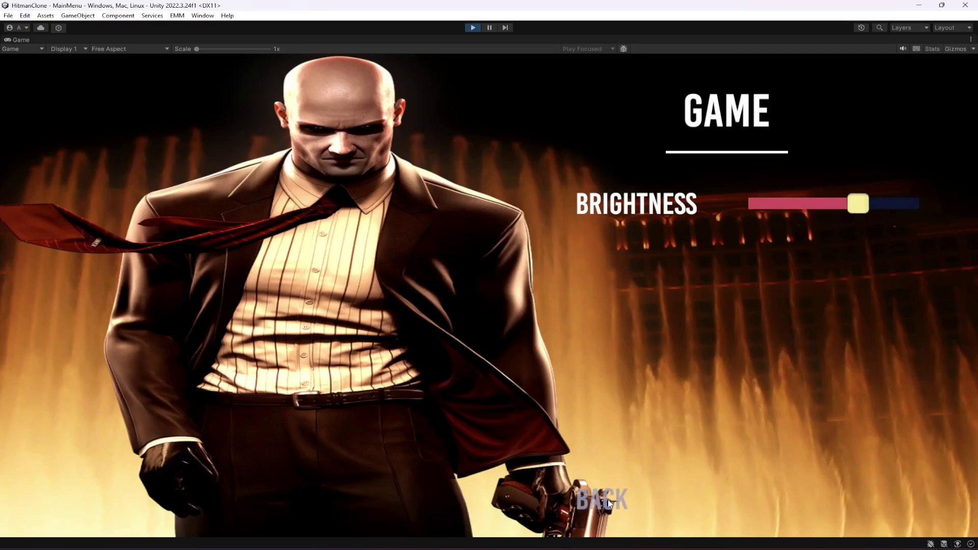
{"action": "left_click", "coordinate": [581, 499]}
Lower Mouse X and Y sensitivity in Controls, then open Start and try New Game
{"action": "left_click", "coordinate": [128, 350]}
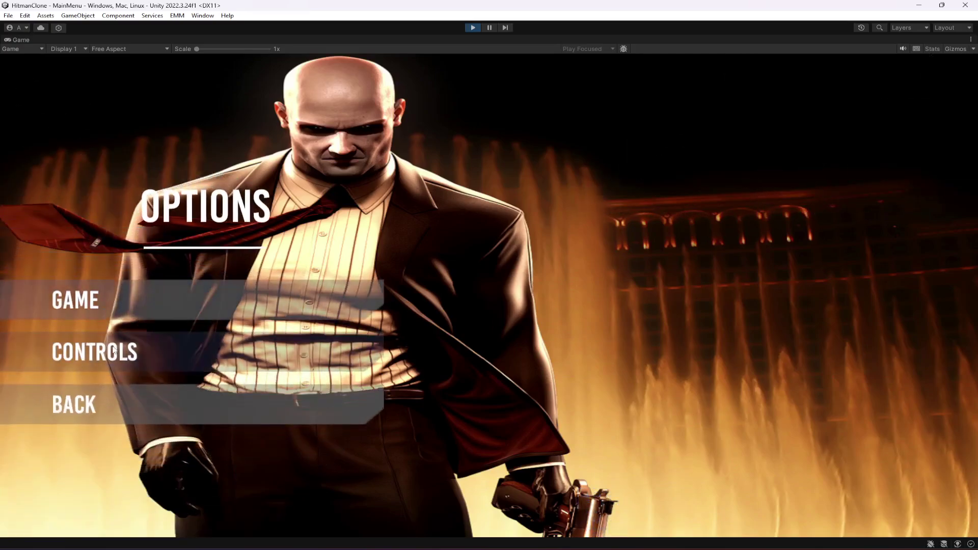
{"action": "left_click_drag", "start_coordinate": [830, 247], "coordinate": [757, 246]}
{"action": "left_click_drag", "start_coordinate": [806, 292], "coordinate": [741, 298]}
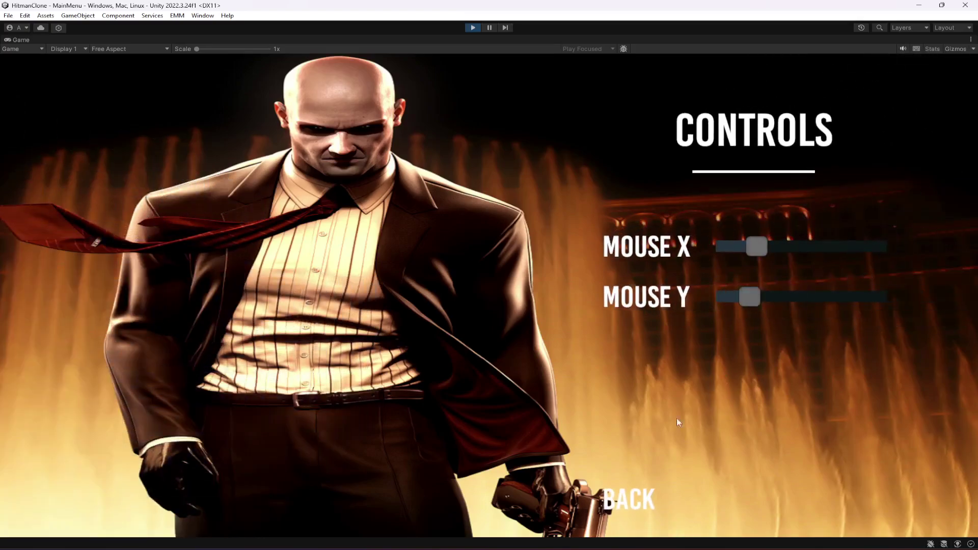
{"action": "left_click", "coordinate": [624, 498]}
{"action": "left_click", "coordinate": [163, 415]}
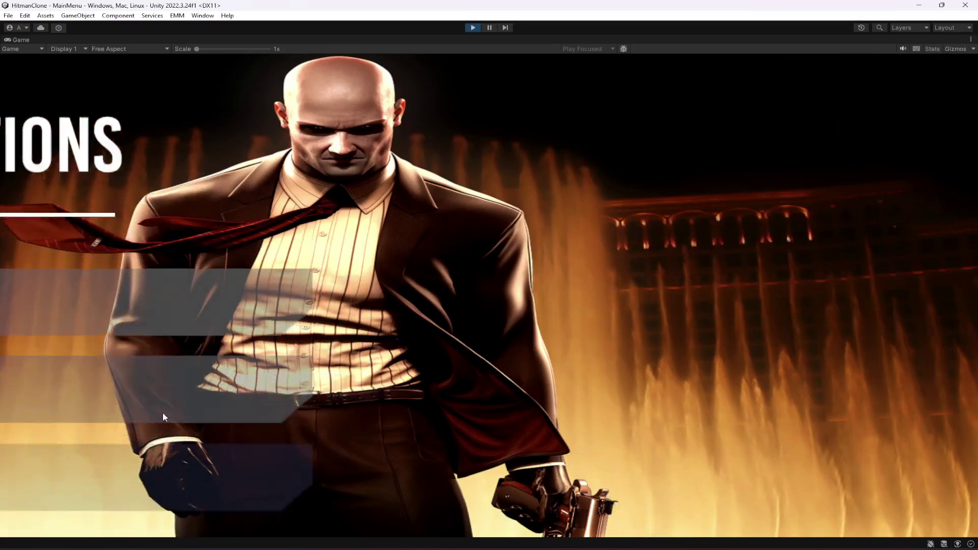
{"action": "left_click", "coordinate": [856, 304]}
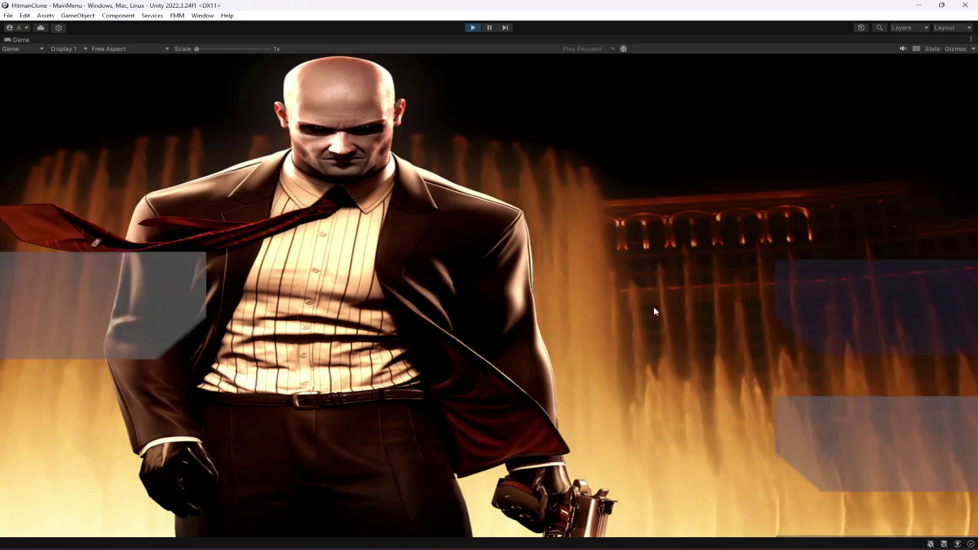
{"action": "left_click", "coordinate": [147, 303]}
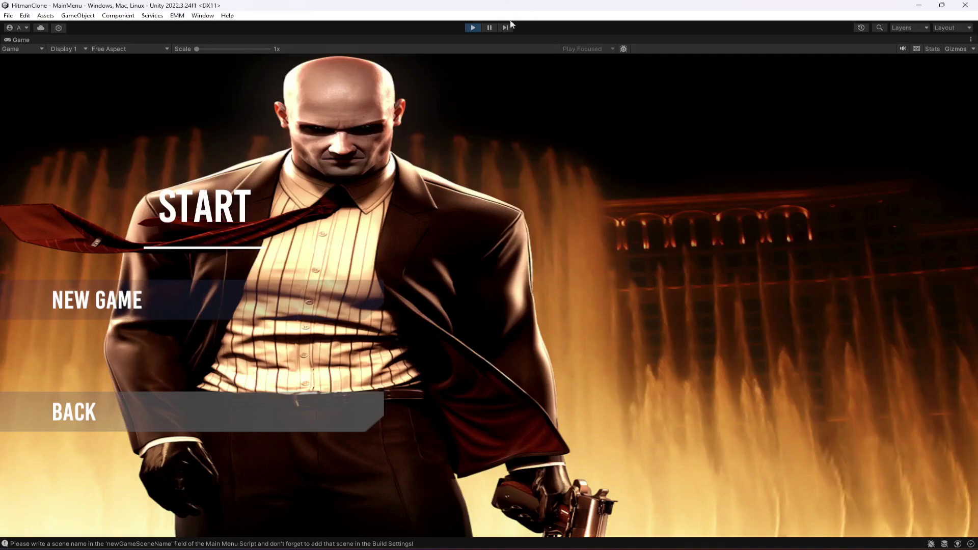
Stop play mode, clear the console, and bring the START, OPTIONS and QUIT menu into view
{"action": "left_click", "coordinate": [474, 28]}
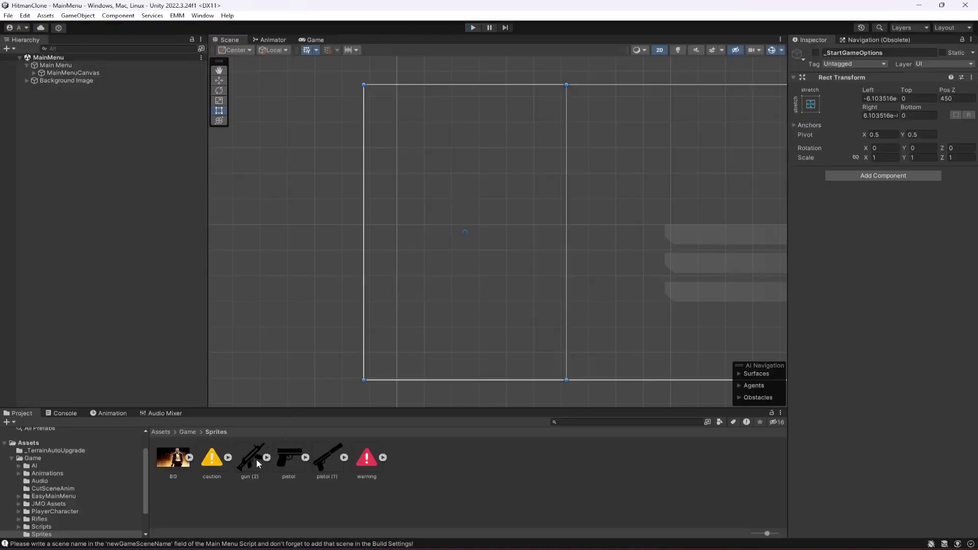
{"action": "left_click", "coordinate": [62, 413]}
{"action": "left_click", "coordinate": [15, 422]}
{"action": "left_click", "coordinate": [17, 413]}
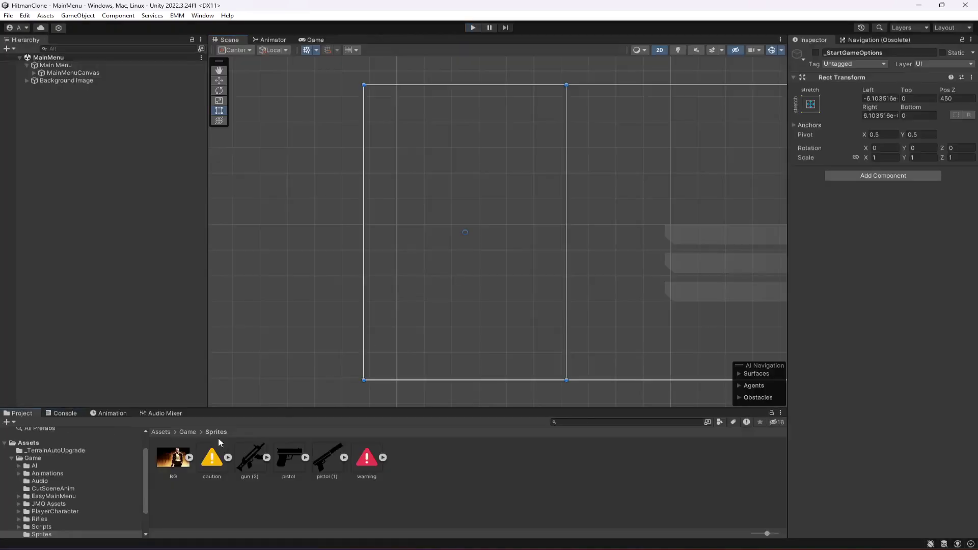
{"action": "scroll", "coordinate": [666, 332], "scroll_direction": "down", "scroll_amount": 2}
{"action": "middle_click_drag", "start_coordinate": [665, 331], "coordinate": [520, 306]}
{"action": "scroll", "coordinate": [494, 332], "scroll_direction": "down", "scroll_amount": 2}
{"action": "scroll", "coordinate": [495, 332], "scroll_direction": "down", "scroll_amount": 1}
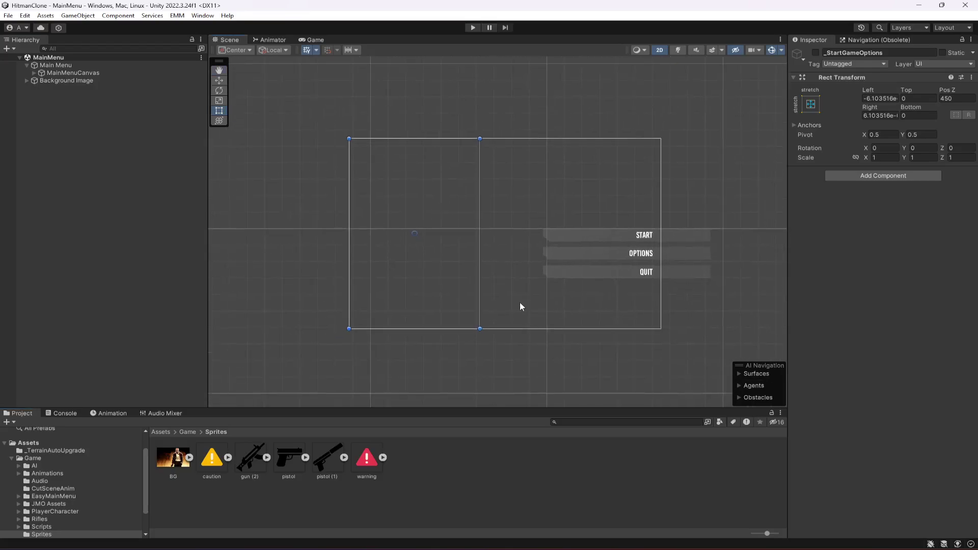